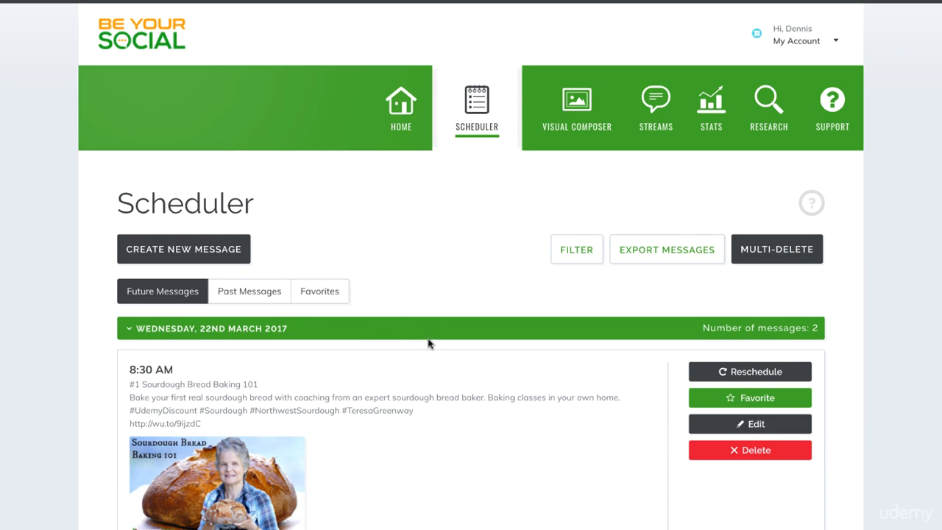
Show all social accounts of the 8:30 AM Sourdough Bread Baking 101 message and mark the message as a favorite
{"action": "scroll", "coordinate": [461, 342], "scroll_direction": "down", "scroll_amount": 1}
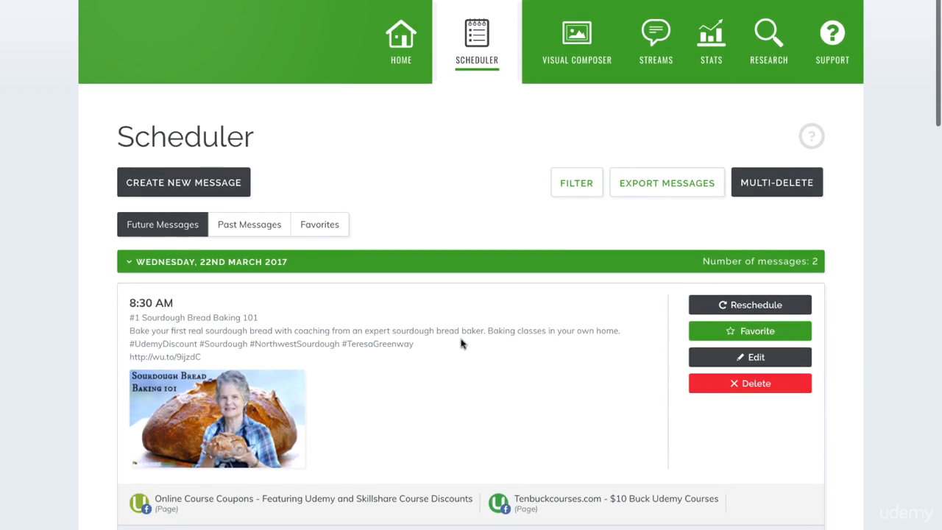
{"action": "scroll", "coordinate": [461, 342], "scroll_direction": "down", "scroll_amount": 1}
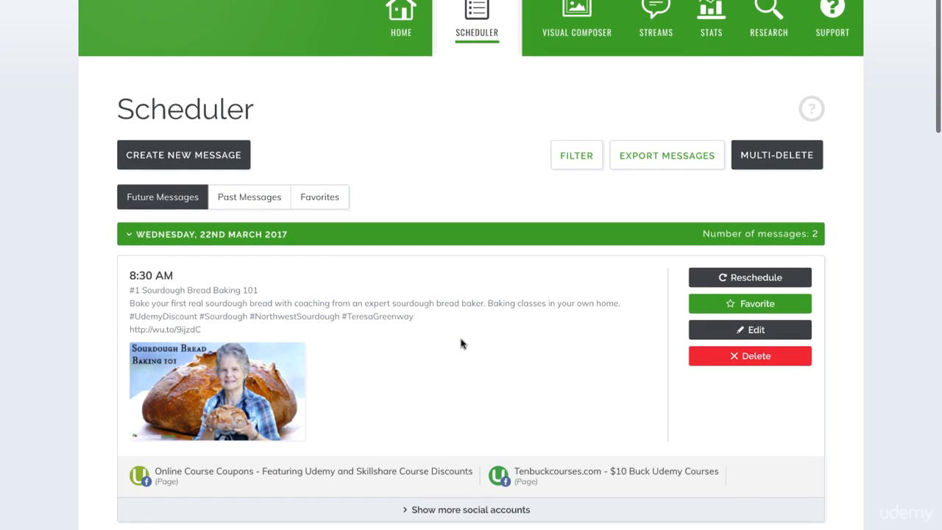
{"action": "left_click", "coordinate": [500, 513]}
{"action": "scroll", "coordinate": [499, 513], "scroll_direction": "down", "scroll_amount": 1}
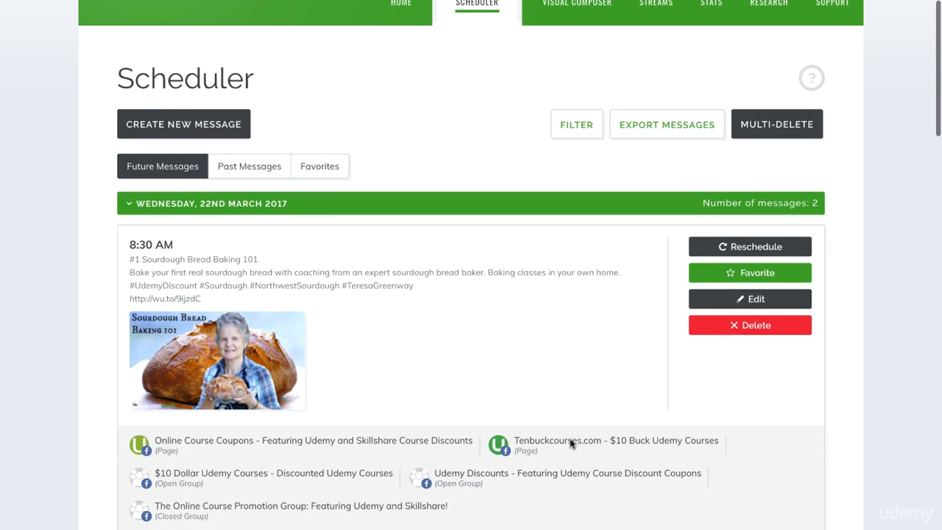
{"action": "left_click", "coordinate": [748, 277]}
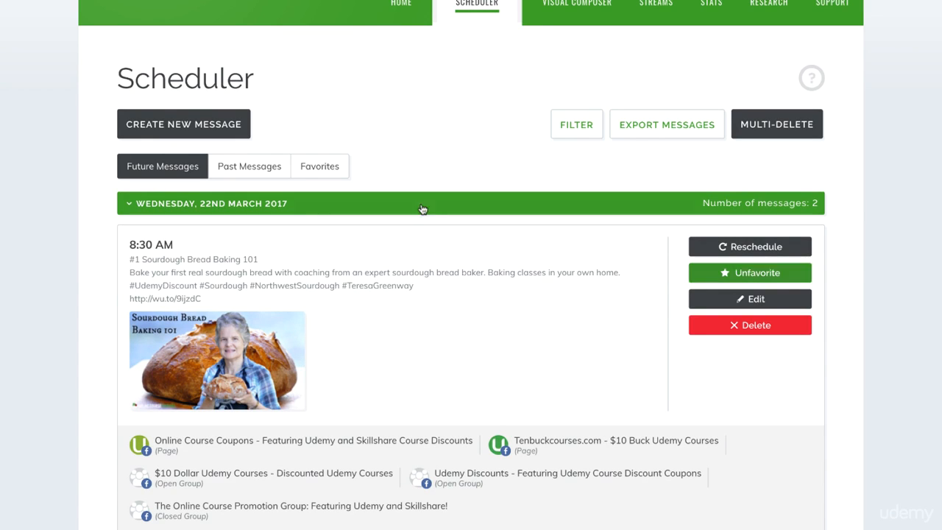
Open the list of favorite messages and look through its entries
{"action": "left_click", "coordinate": [319, 167]}
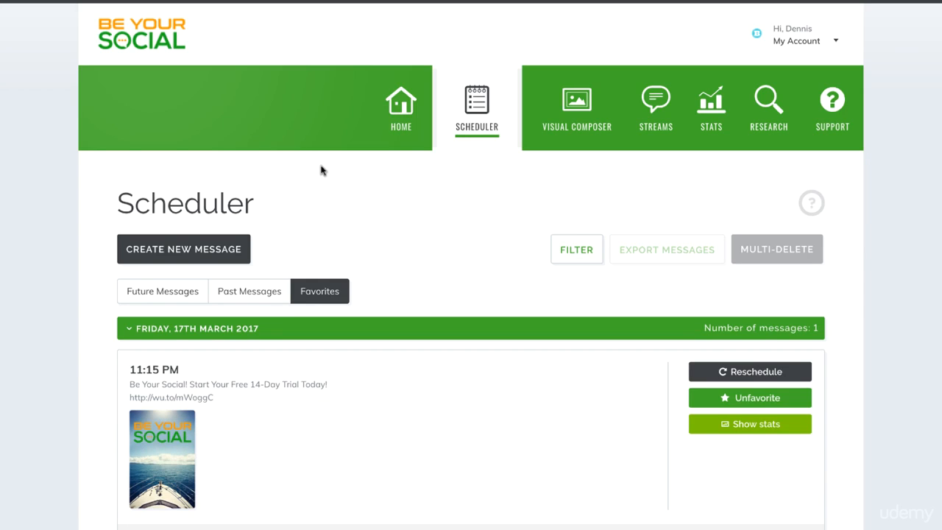
{"action": "scroll", "coordinate": [486, 251], "scroll_direction": "down", "scroll_amount": 5}
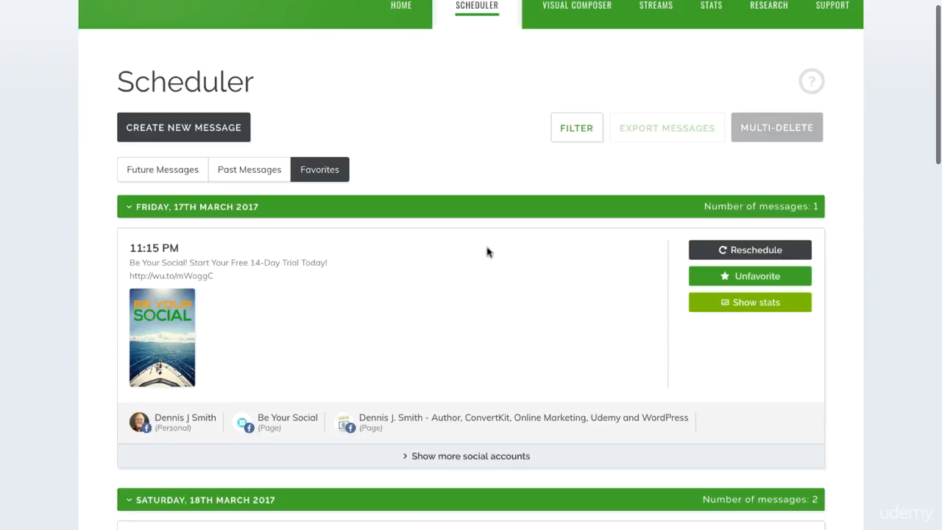
{"action": "scroll", "coordinate": [486, 250], "scroll_direction": "down", "scroll_amount": 5}
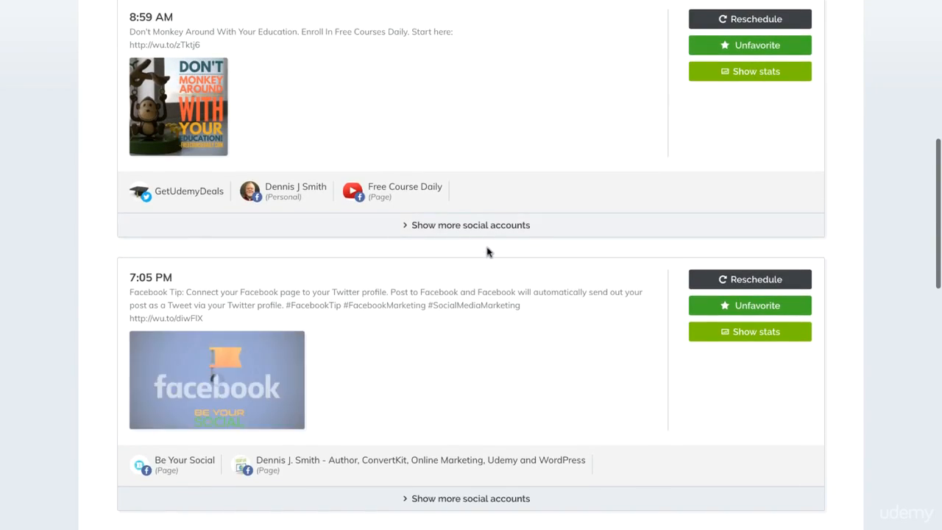
{"action": "scroll", "coordinate": [487, 251], "scroll_direction": "up", "scroll_amount": 1}
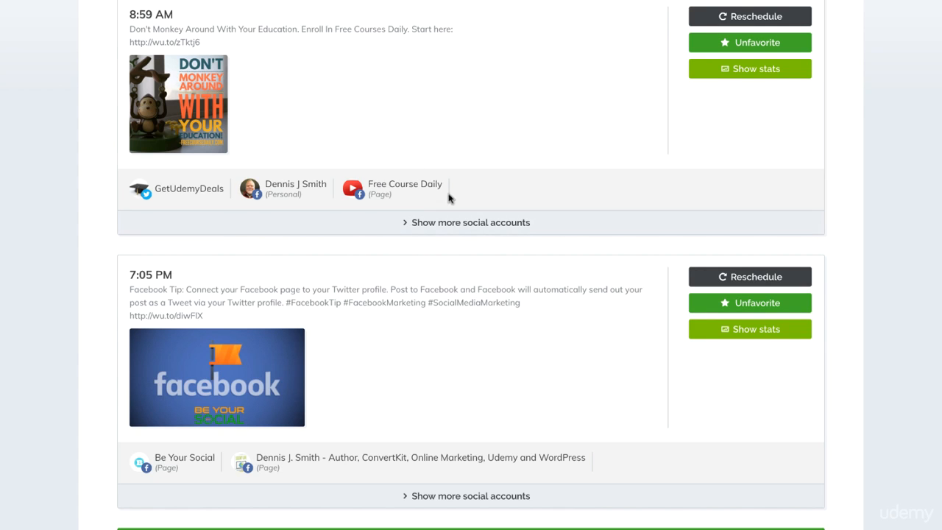
{"action": "scroll", "coordinate": [540, 157], "scroll_direction": "up", "scroll_amount": 10}
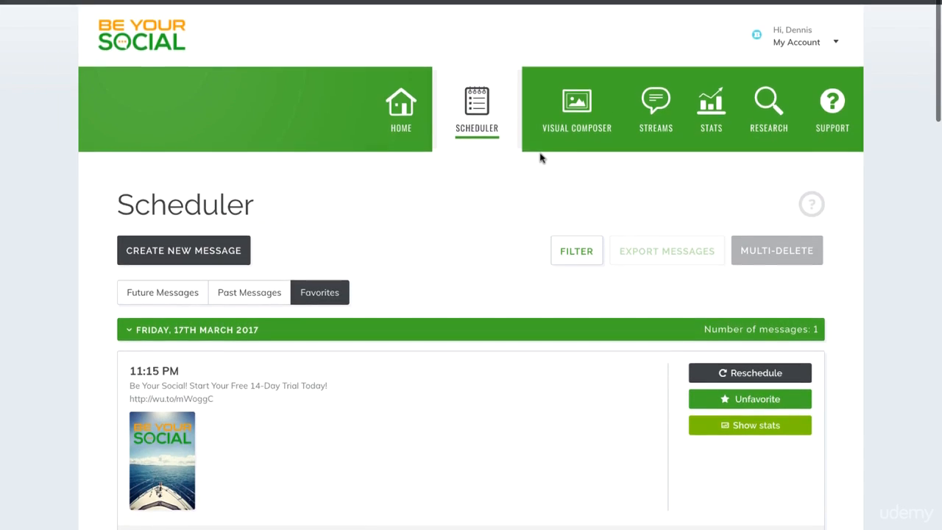
Switch to the past messages and review the posts already sent over the previous days
{"action": "left_click", "coordinate": [247, 289]}
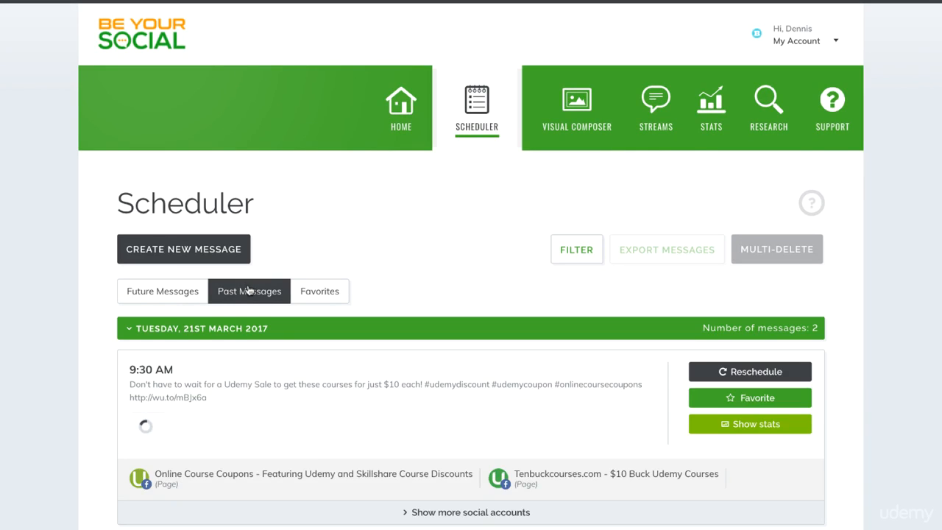
{"action": "scroll", "coordinate": [421, 415], "scroll_direction": "down", "scroll_amount": 5}
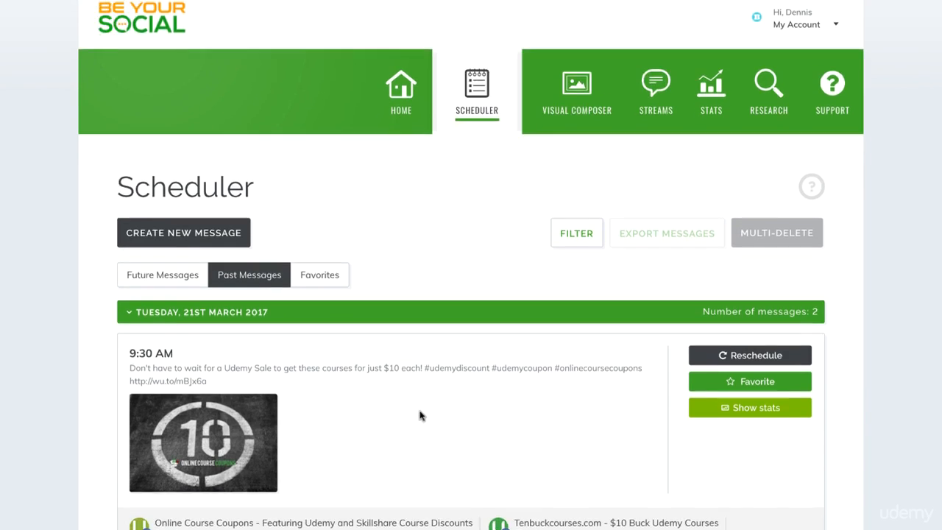
{"action": "scroll", "coordinate": [420, 415], "scroll_direction": "down", "scroll_amount": 8}
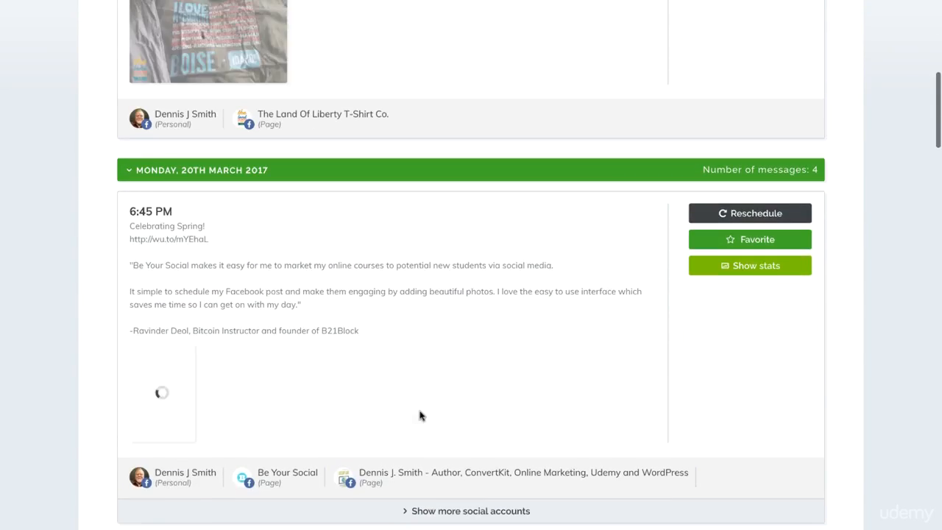
{"action": "scroll", "coordinate": [420, 410], "scroll_direction": "down", "scroll_amount": 5}
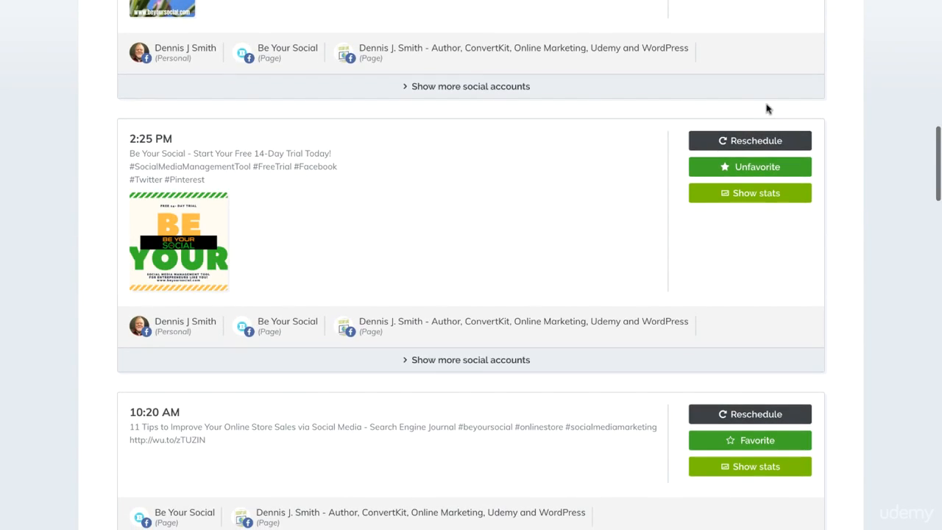
{"action": "scroll", "coordinate": [500, 286], "scroll_direction": "down", "scroll_amount": 6}
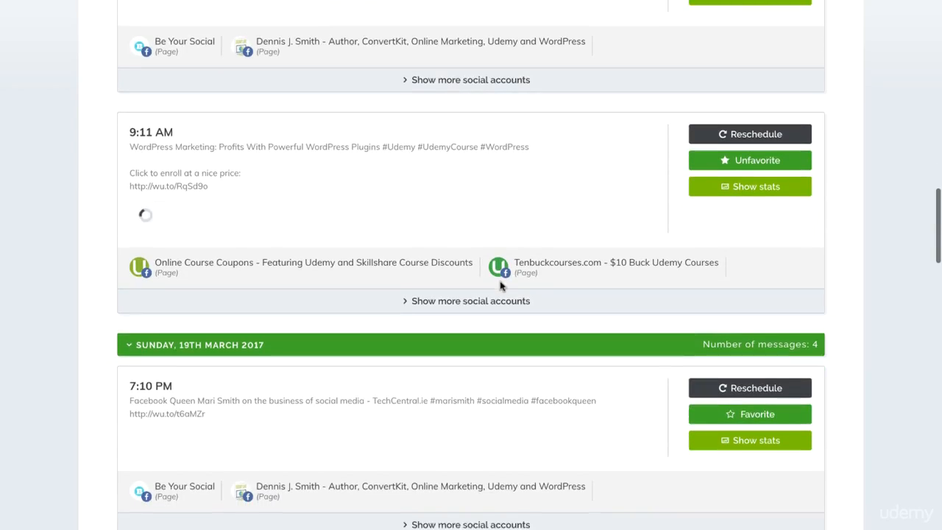
{"action": "scroll", "coordinate": [501, 287], "scroll_direction": "up", "scroll_amount": 4}
{"action": "scroll", "coordinate": [501, 287], "scroll_direction": "up", "scroll_amount": 10}
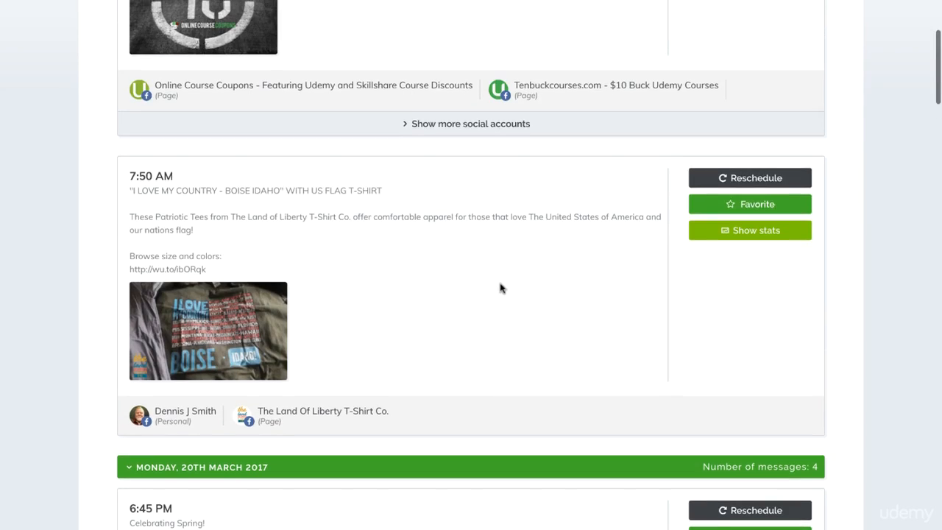
View the message statistics of the 7:50 AM Boise Idaho flag T-shirt post, and close them
{"action": "scroll", "coordinate": [500, 288], "scroll_direction": "up", "scroll_amount": 1}
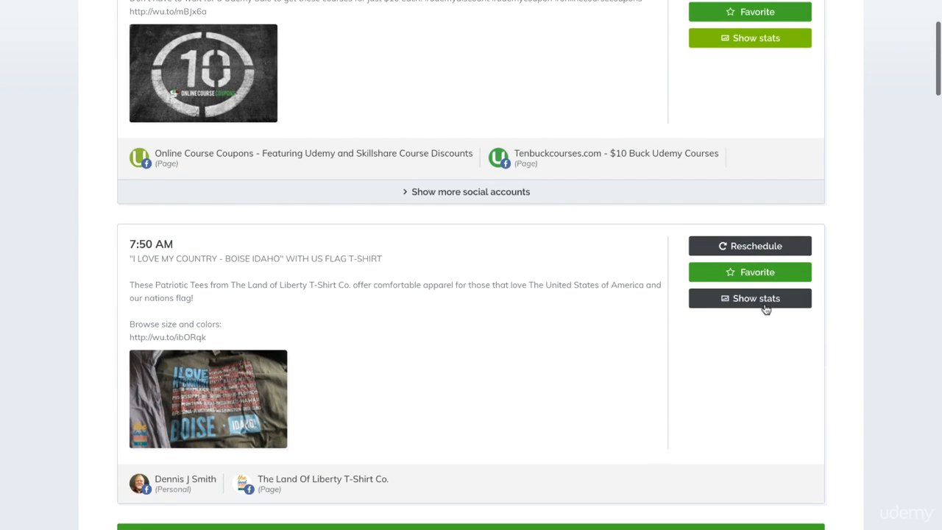
{"action": "left_click", "coordinate": [765, 301]}
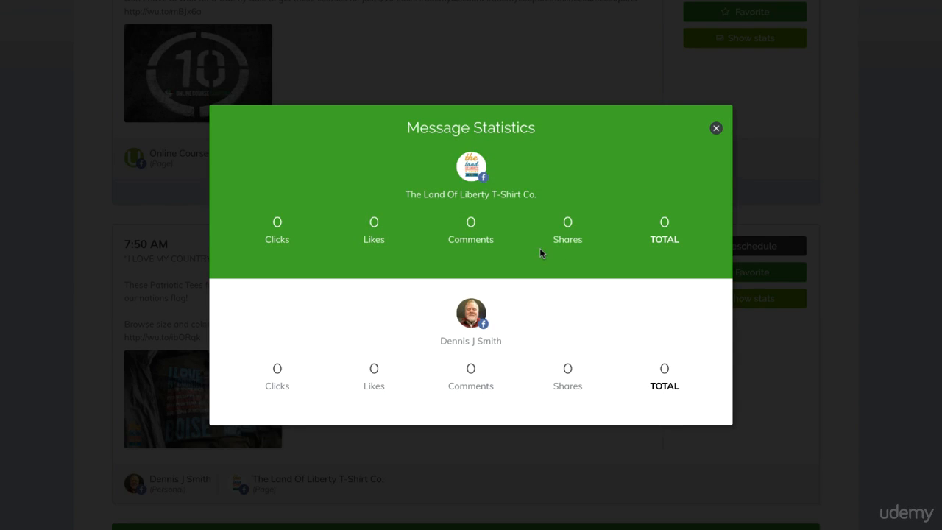
{"action": "left_click", "coordinate": [717, 128]}
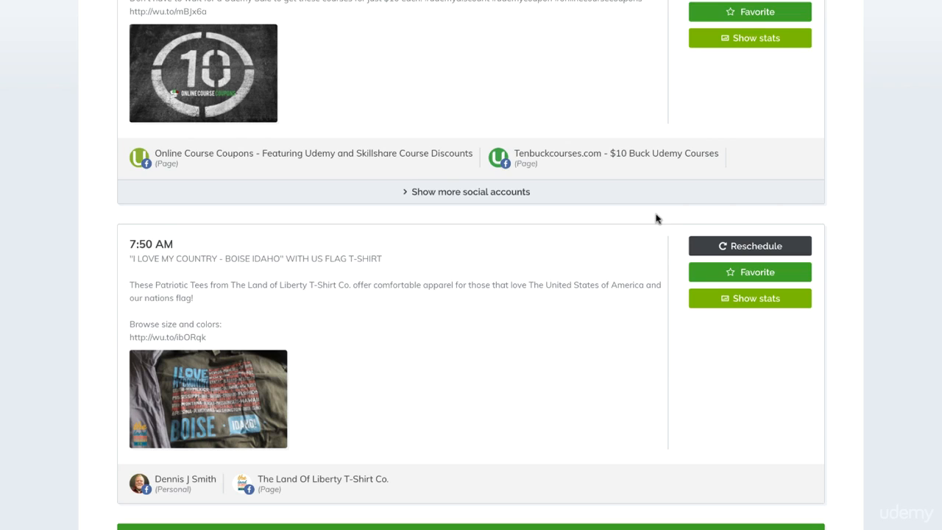
Filter the past messages to the first Facebook page in the social accounts list, keeping the default date and time range
{"action": "scroll", "coordinate": [657, 219], "scroll_direction": "up", "scroll_amount": 5}
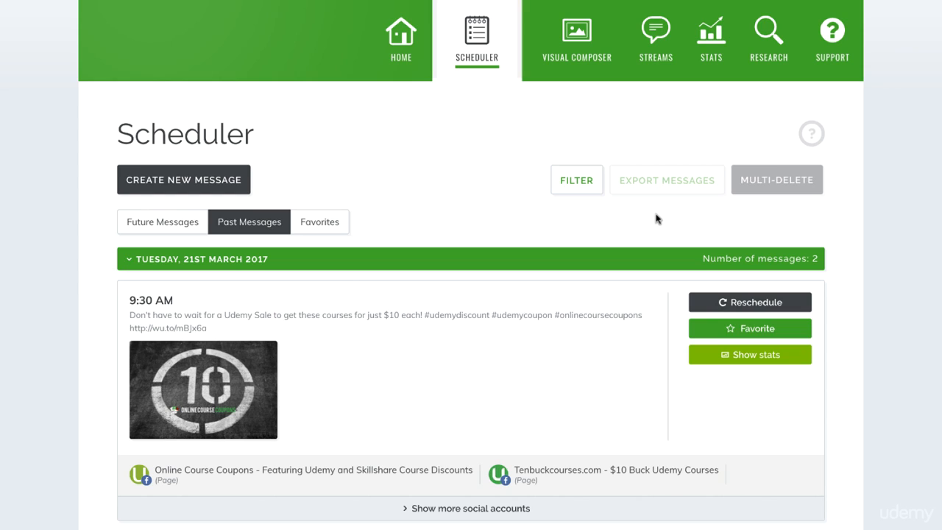
{"action": "left_click", "coordinate": [582, 193]}
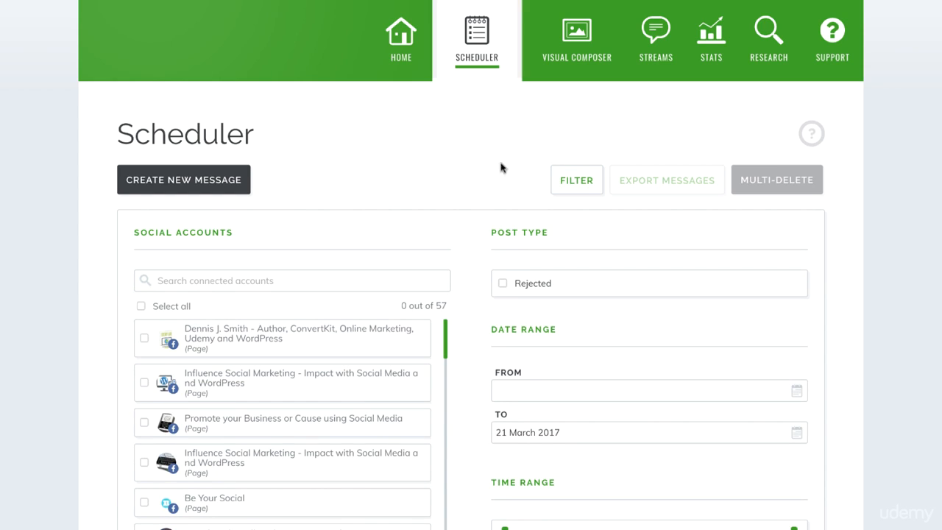
{"action": "scroll", "coordinate": [467, 170], "scroll_direction": "down", "scroll_amount": 1}
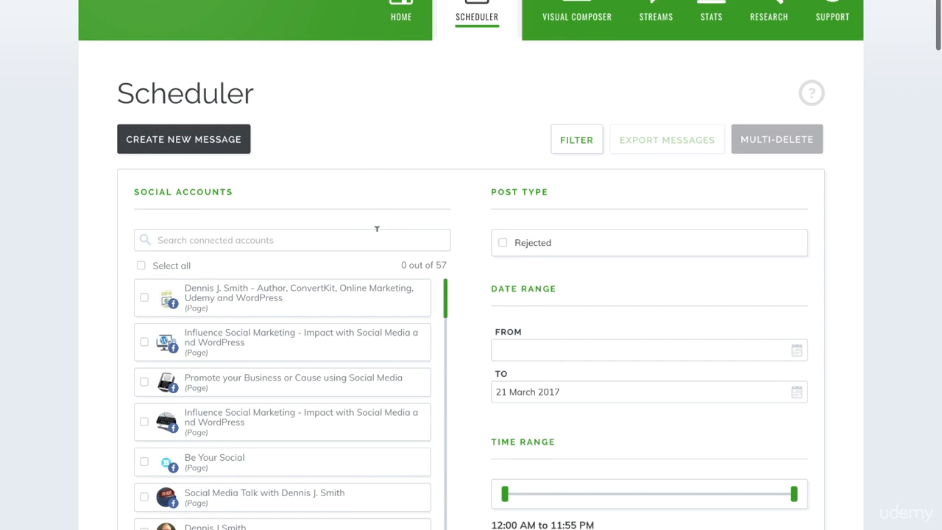
{"action": "scroll", "coordinate": [377, 229], "scroll_direction": "down", "scroll_amount": 1}
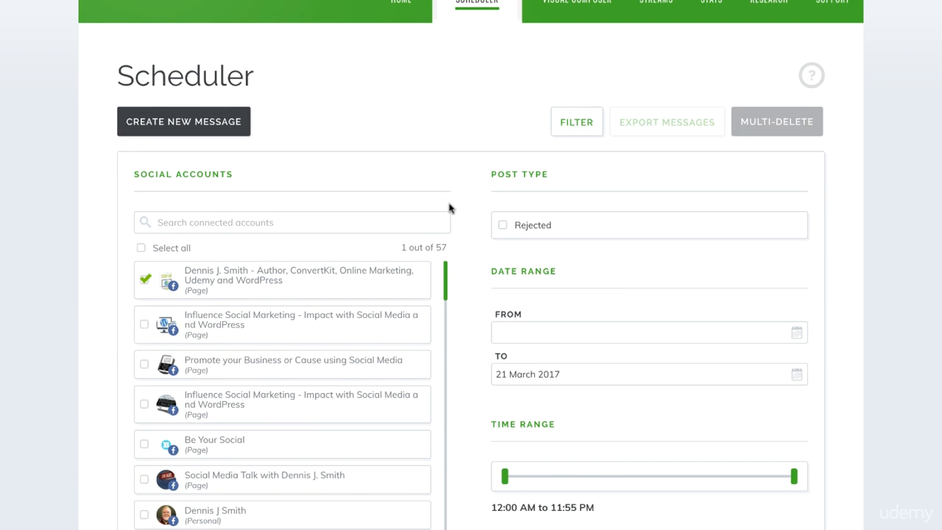
{"action": "scroll", "coordinate": [526, 271], "scroll_direction": "down", "scroll_amount": 5}
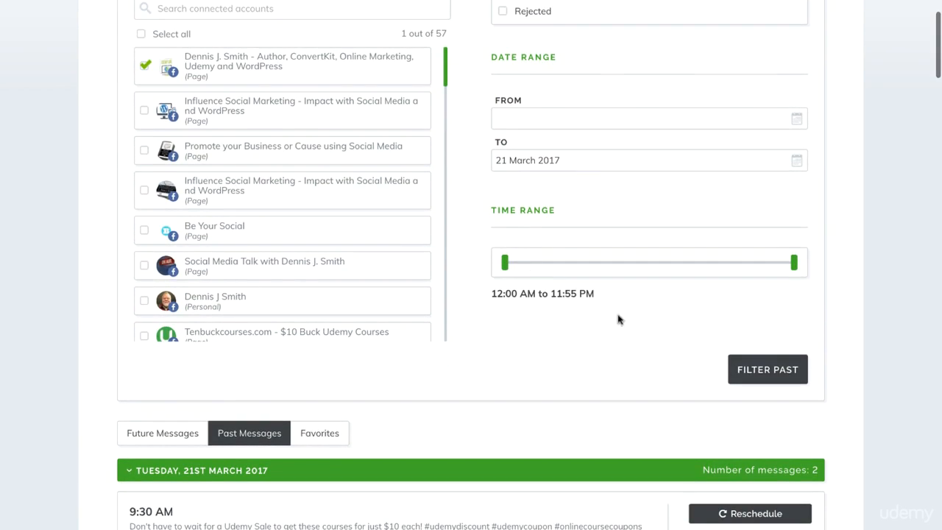
{"action": "left_click", "coordinate": [763, 370]}
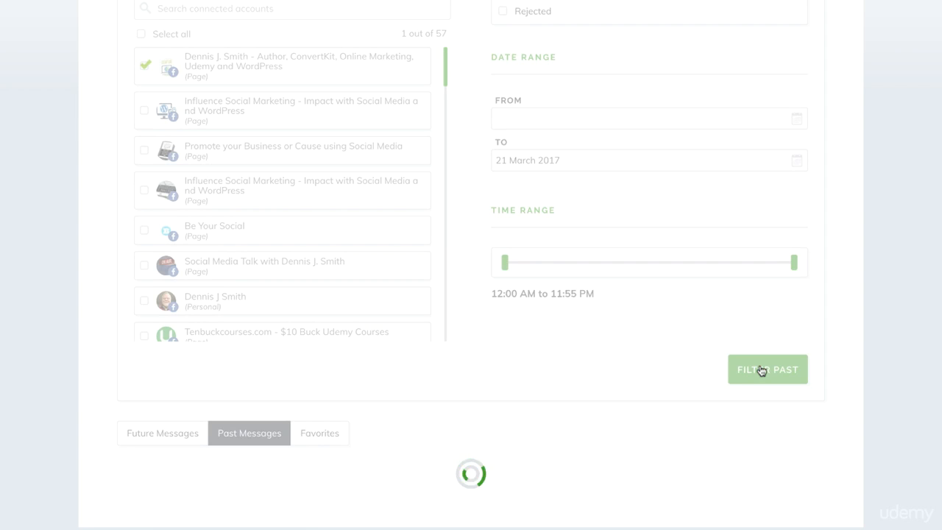
Examine the filtered past messages day by day to check which account each one was published to
{"action": "scroll", "coordinate": [600, 393], "scroll_direction": "down", "scroll_amount": 2}
{"action": "scroll", "coordinate": [600, 392], "scroll_direction": "down", "scroll_amount": 3}
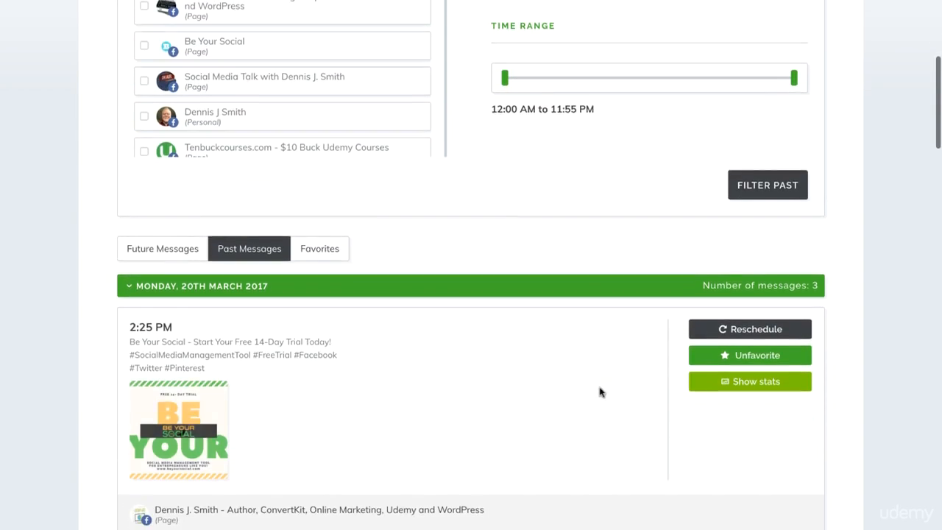
{"action": "scroll", "coordinate": [599, 392], "scroll_direction": "up", "scroll_amount": 2}
{"action": "scroll", "coordinate": [599, 392], "scroll_direction": "up", "scroll_amount": 4}
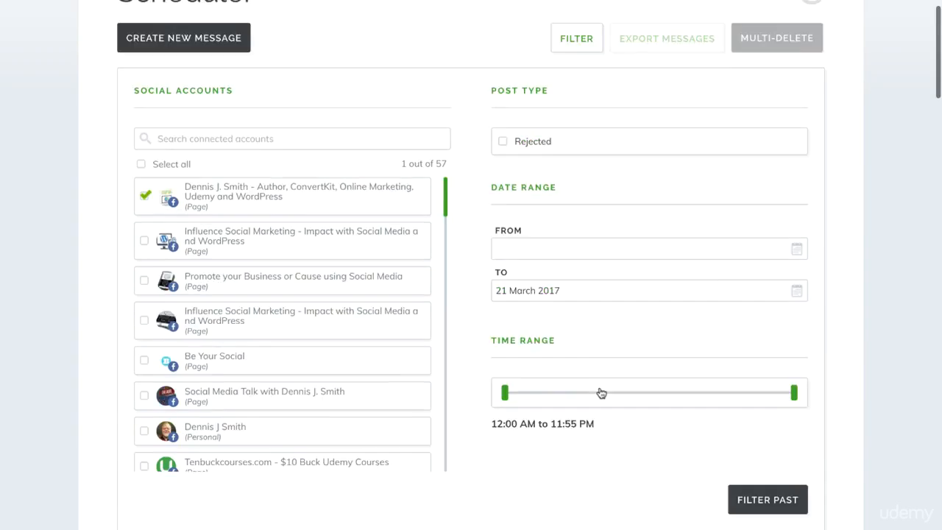
{"action": "scroll", "coordinate": [600, 393], "scroll_direction": "down", "scroll_amount": 10}
{"action": "scroll", "coordinate": [600, 392], "scroll_direction": "down", "scroll_amount": 4}
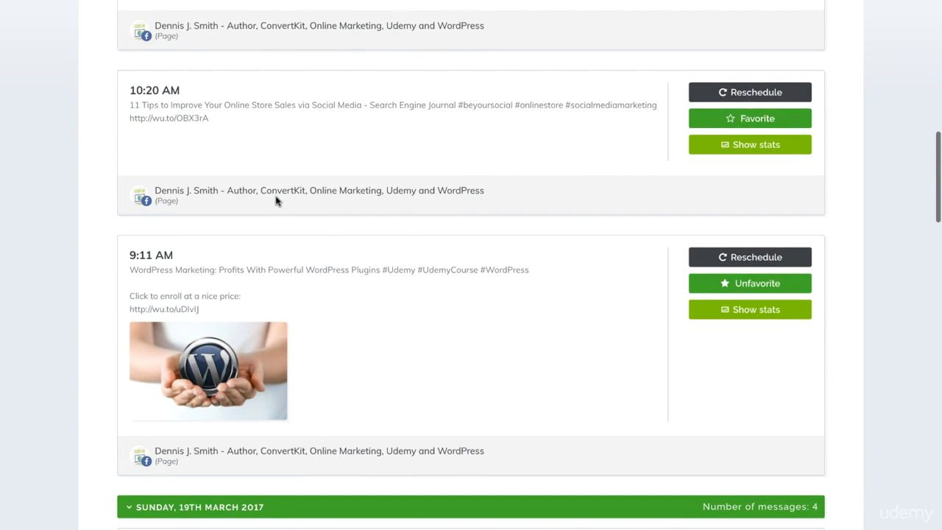
{"action": "scroll", "coordinate": [277, 200], "scroll_direction": "down", "scroll_amount": 1}
{"action": "scroll", "coordinate": [292, 195], "scroll_direction": "down", "scroll_amount": 5}
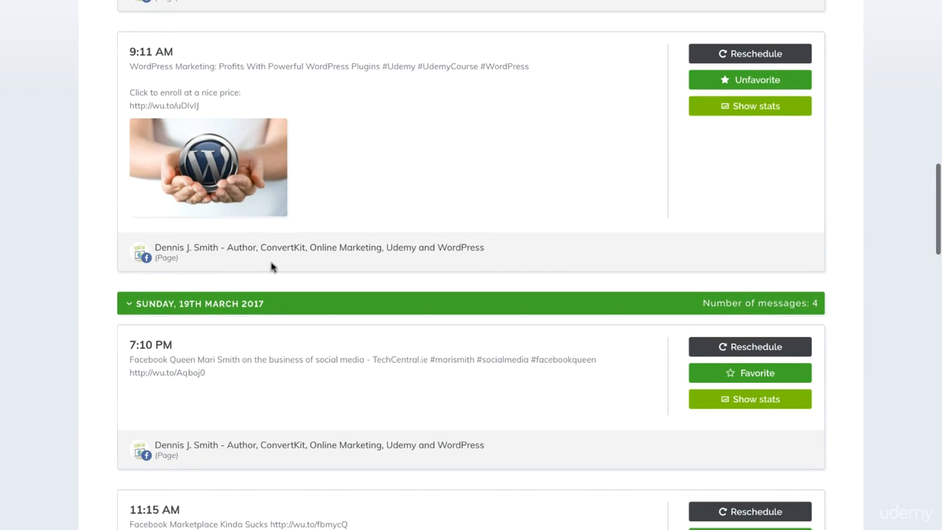
{"action": "scroll", "coordinate": [380, 260], "scroll_direction": "down", "scroll_amount": 1}
{"action": "scroll", "coordinate": [380, 261], "scroll_direction": "down", "scroll_amount": 2}
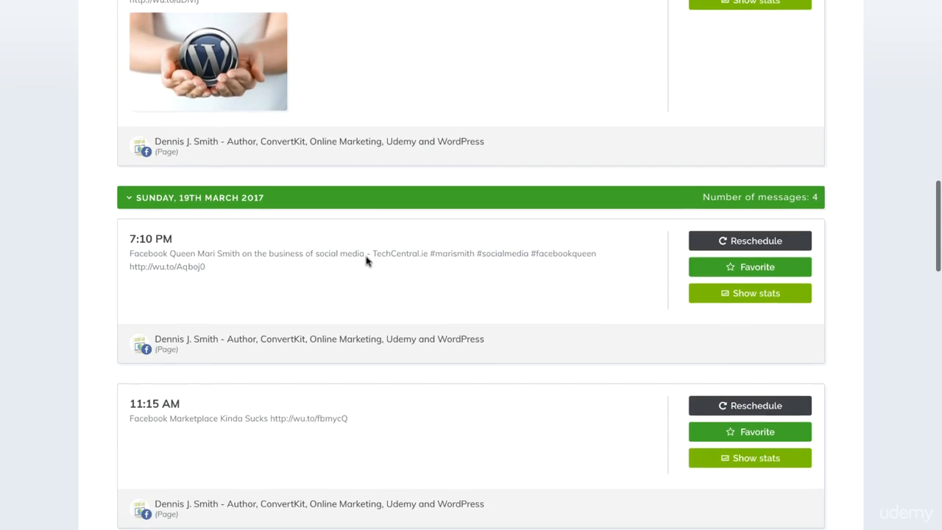
{"action": "scroll", "coordinate": [280, 273], "scroll_direction": "down", "scroll_amount": 1}
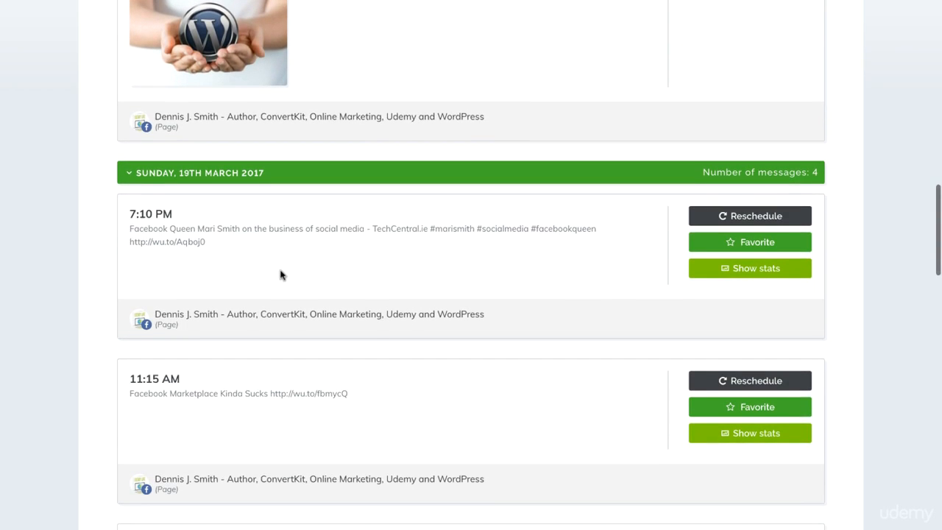
{"action": "scroll", "coordinate": [282, 274], "scroll_direction": "down", "scroll_amount": 1}
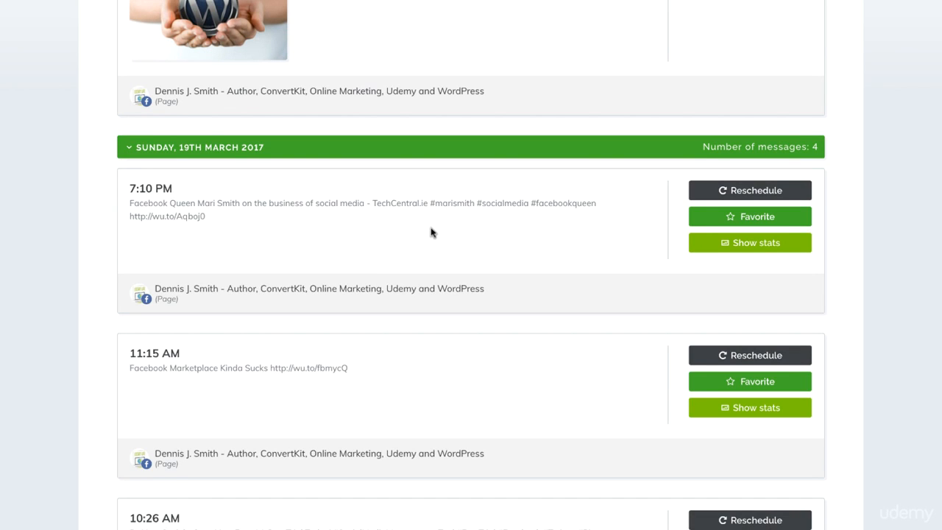
{"action": "scroll", "coordinate": [452, 227], "scroll_direction": "down", "scroll_amount": 2}
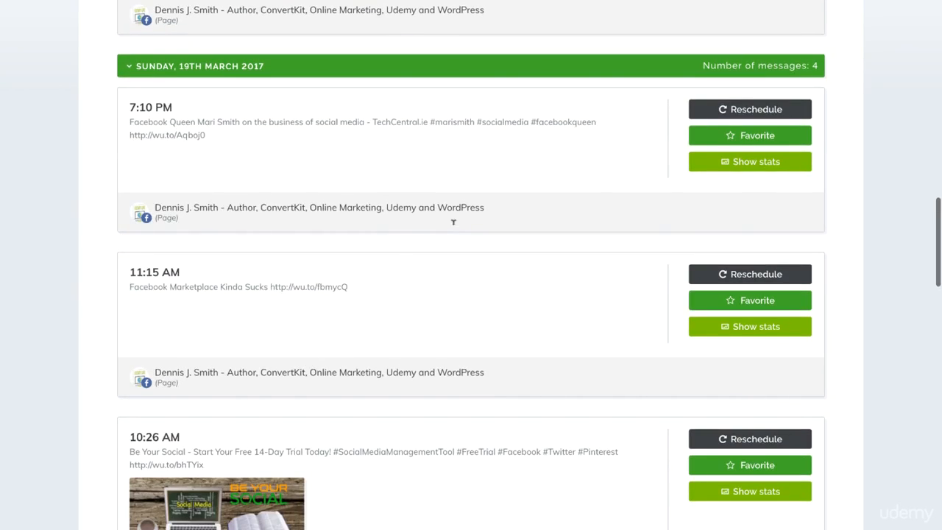
{"action": "scroll", "coordinate": [453, 221], "scroll_direction": "down", "scroll_amount": 3}
Start creating a new message from the Scheduler page
{"action": "scroll", "coordinate": [454, 222], "scroll_direction": "up", "scroll_amount": 10}
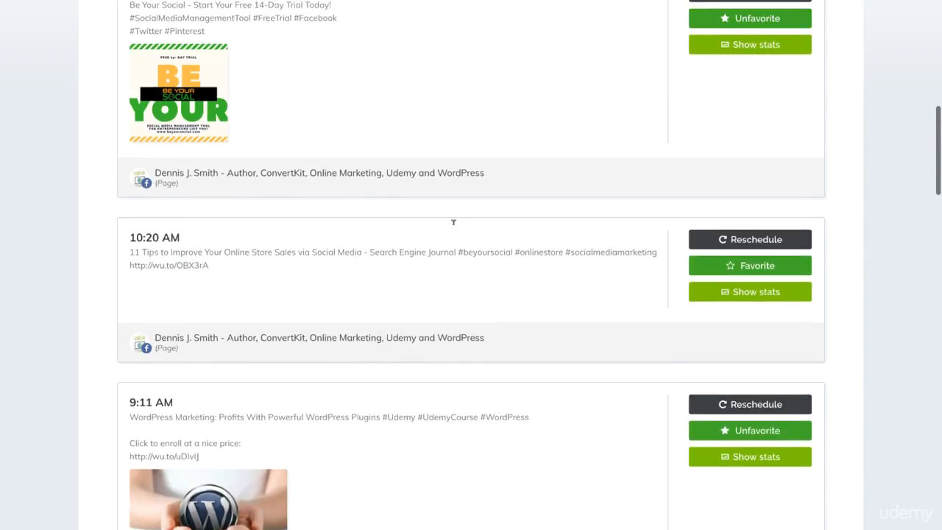
{"action": "scroll", "coordinate": [453, 222], "scroll_direction": "up", "scroll_amount": 15}
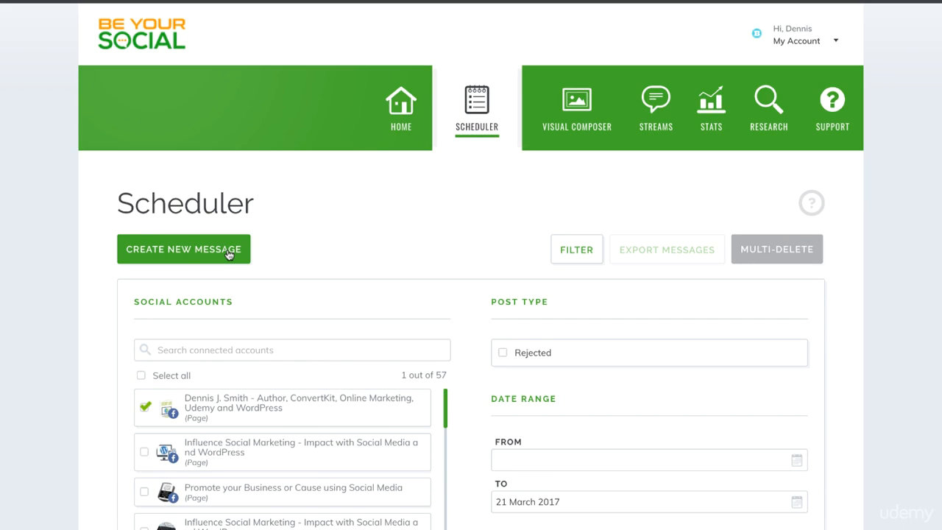
{"action": "left_click", "coordinate": [228, 250]}
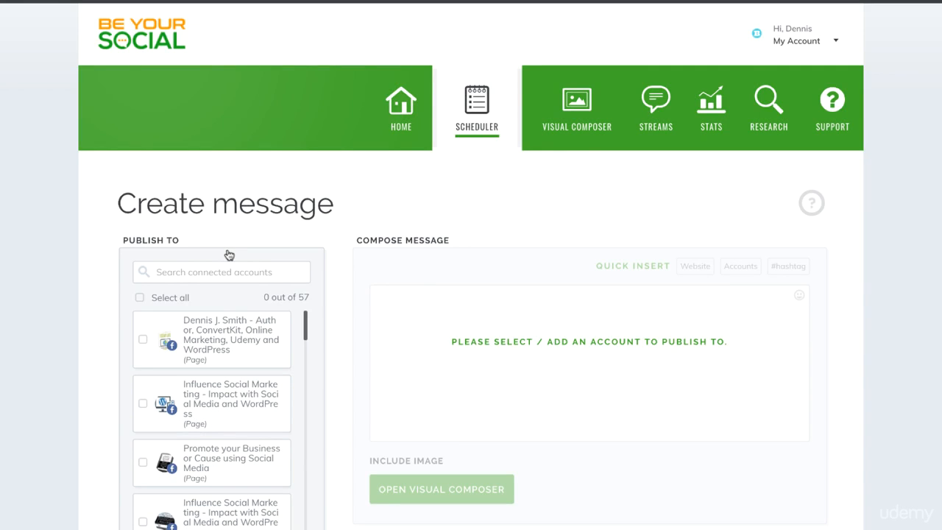
Choose the first Facebook page as the publishing account and load the uploaded image Udemy_Life_Book_Cover_for_YouTube, 1280 x 720 px, into the Visual Composer
{"action": "left_click", "coordinate": [251, 342]}
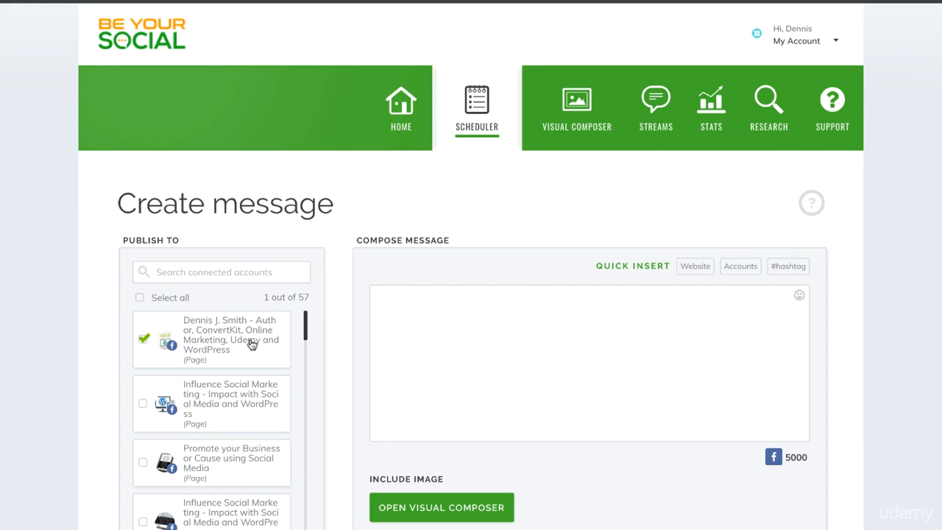
{"action": "left_click", "coordinate": [510, 316]}
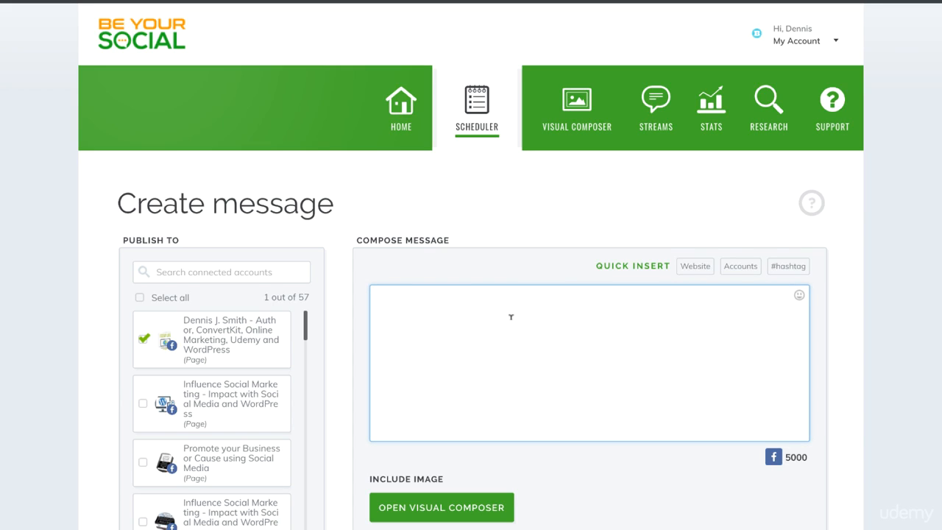
{"action": "left_click", "coordinate": [469, 509]}
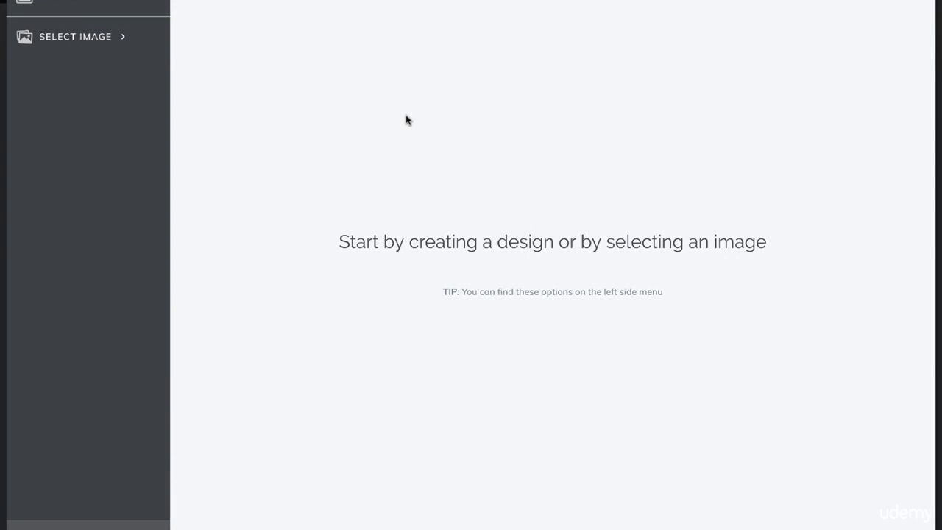
{"action": "left_click", "coordinate": [105, 48]}
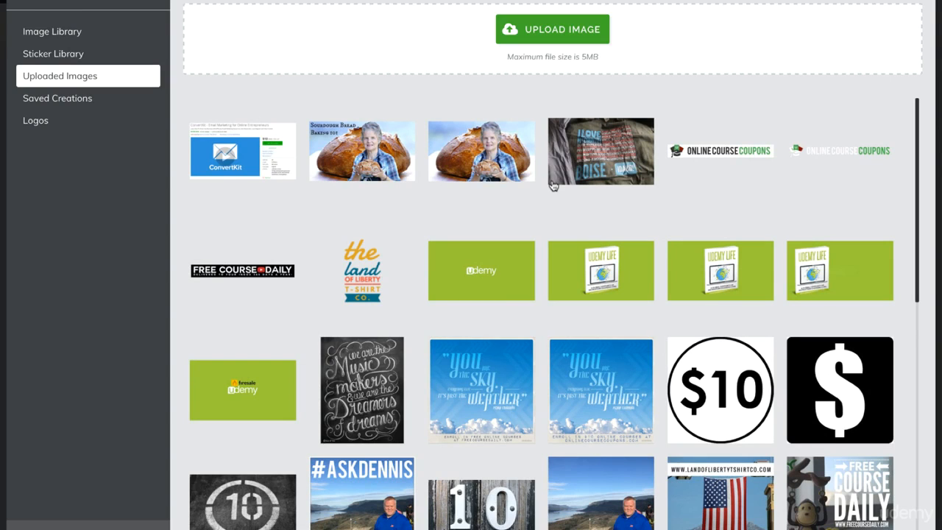
{"action": "left_click", "coordinate": [602, 276]}
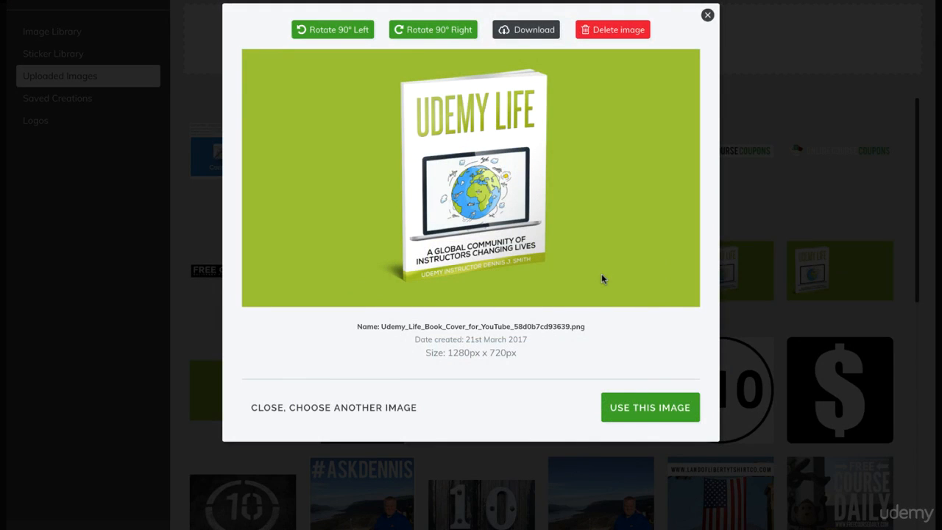
{"action": "left_click", "coordinate": [649, 409]}
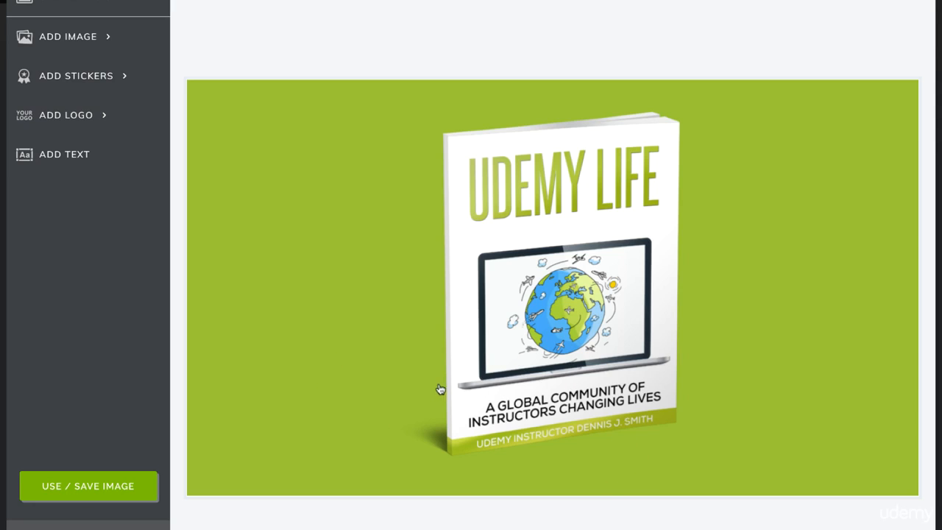
Add the fourth saved logo, Online Course Coupons with white lettering, and place it along the image's bottom edge beneath the book
{"action": "left_click", "coordinate": [113, 117]}
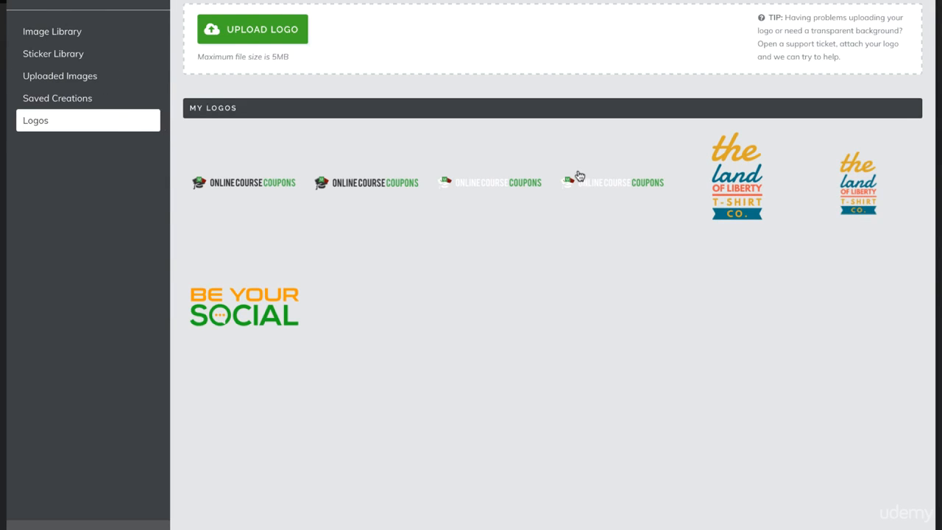
{"action": "left_click", "coordinate": [569, 176]}
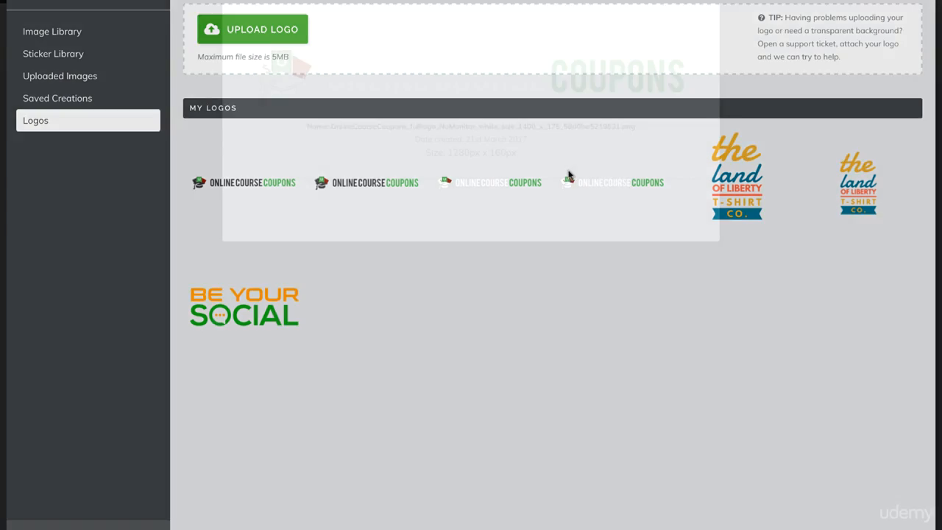
{"action": "left_click", "coordinate": [664, 206]}
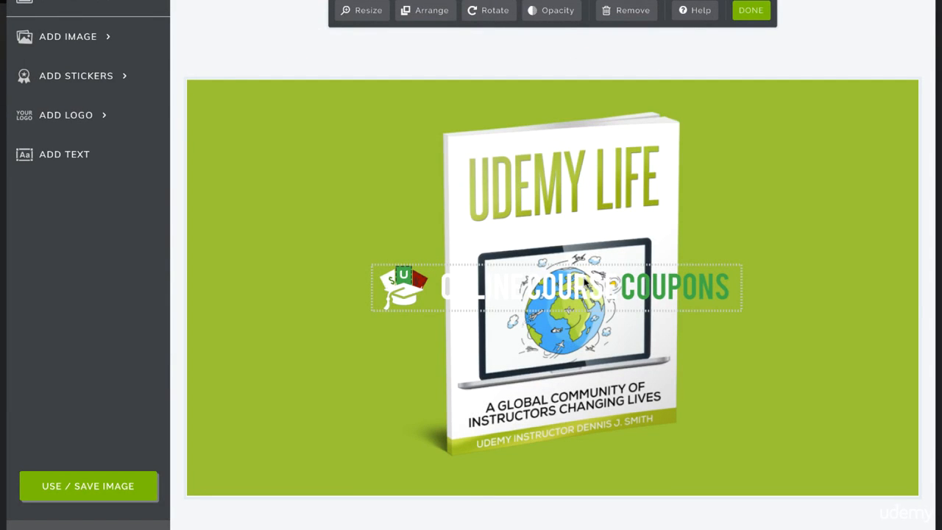
{"action": "left_click_drag", "start_coordinate": [595, 286], "coordinate": [575, 464]}
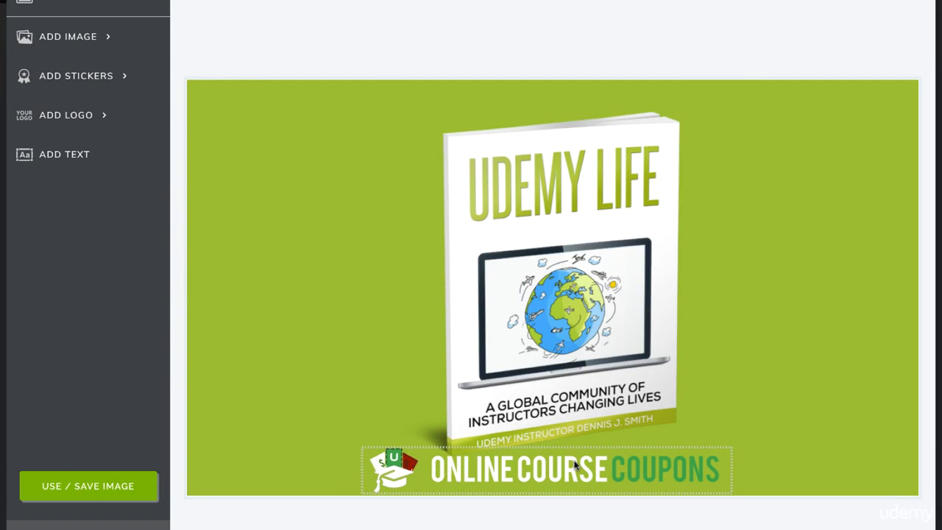
Set the Online Course Coupons logo's opacity to 53% and attach the finished image to the message without saving it to saved creations
{"action": "left_click", "coordinate": [576, 464]}
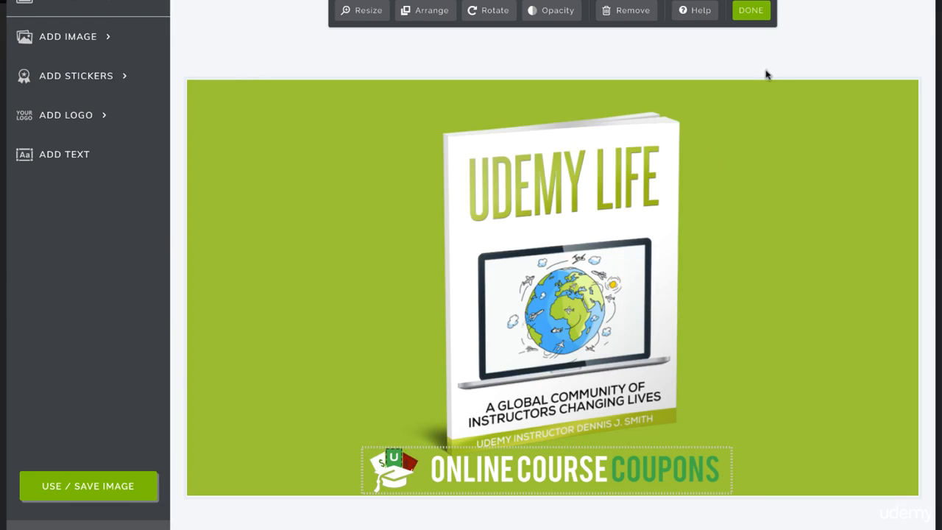
{"action": "left_click", "coordinate": [361, 10]}
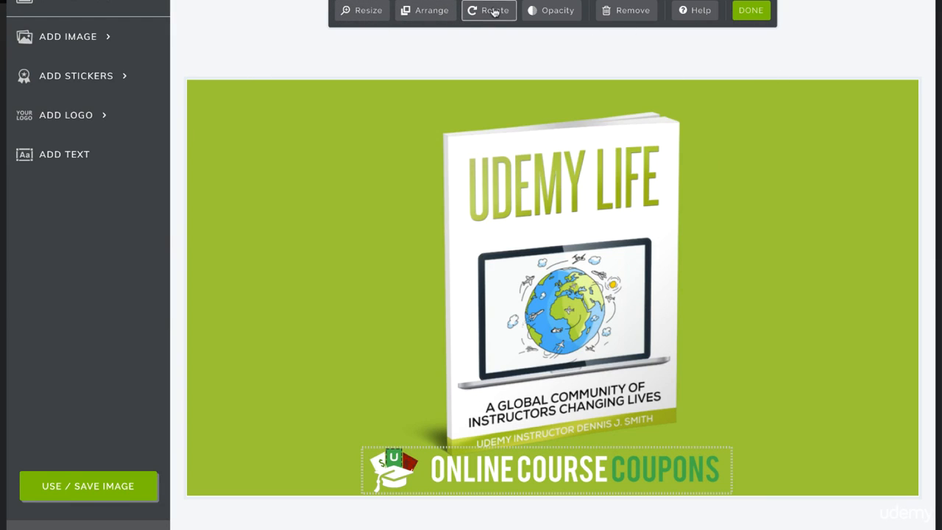
{"action": "left_click", "coordinate": [557, 13]}
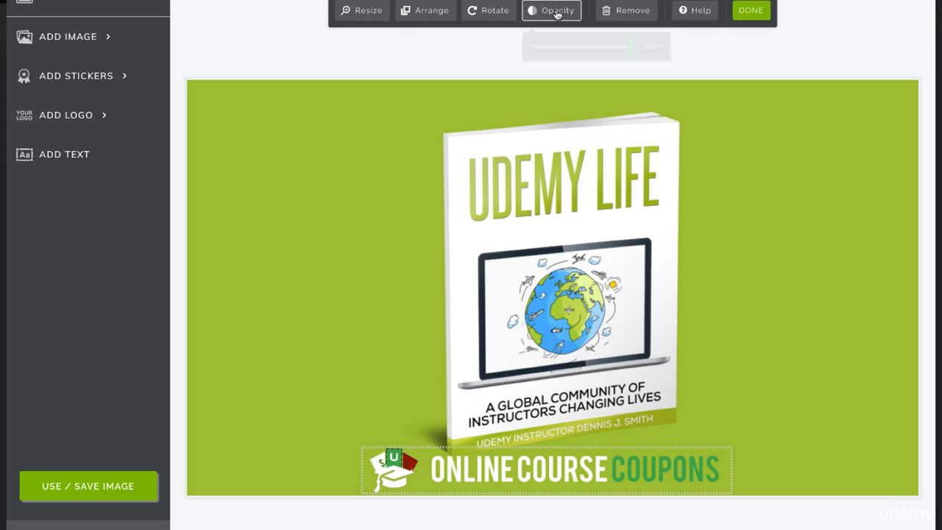
{"action": "left_click_drag", "start_coordinate": [631, 49], "coordinate": [579, 49]}
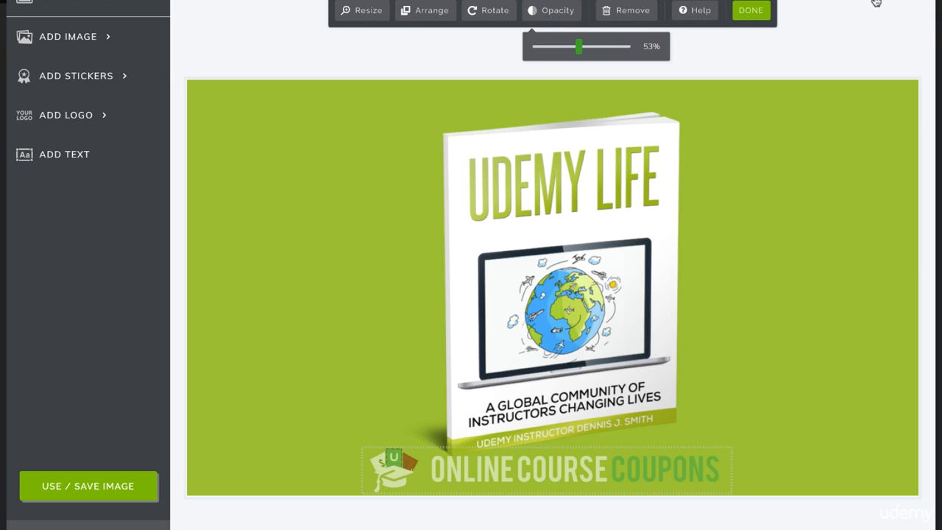
{"action": "left_click", "coordinate": [751, 12]}
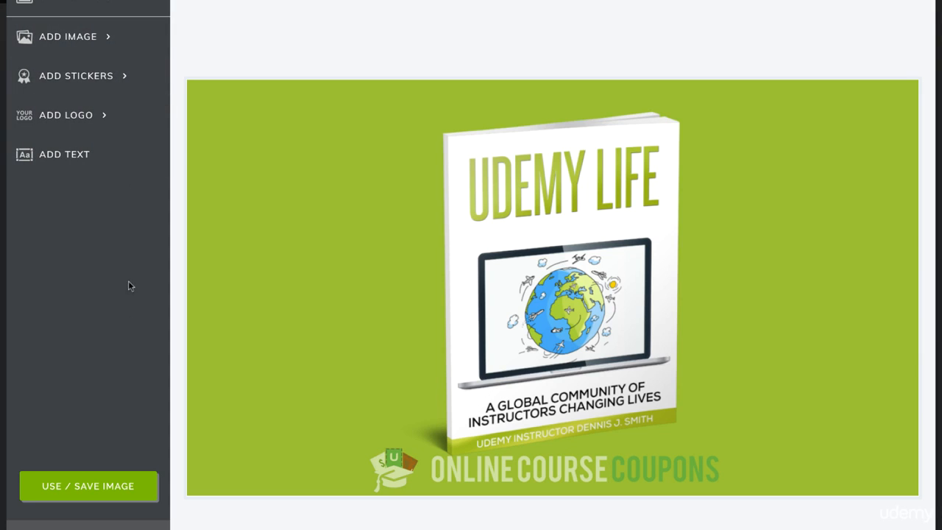
{"action": "left_click", "coordinate": [135, 498]}
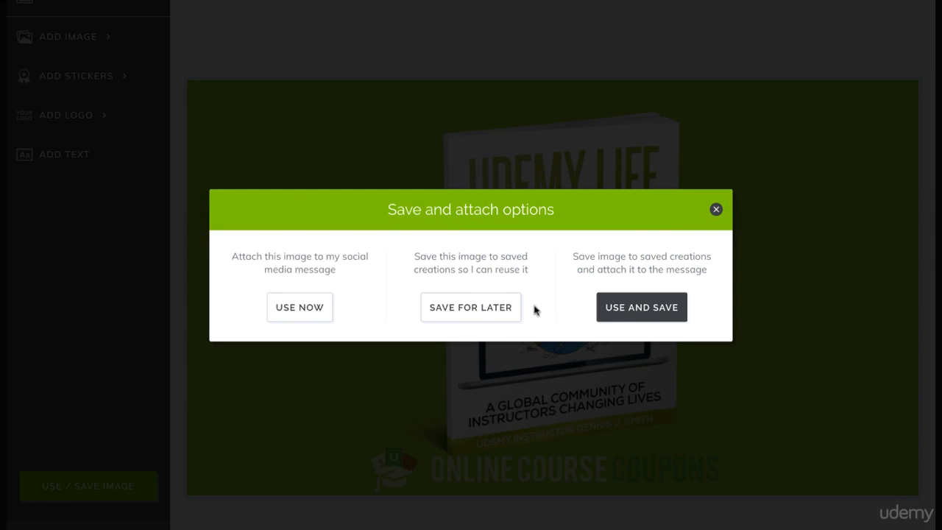
{"action": "left_click", "coordinate": [310, 316]}
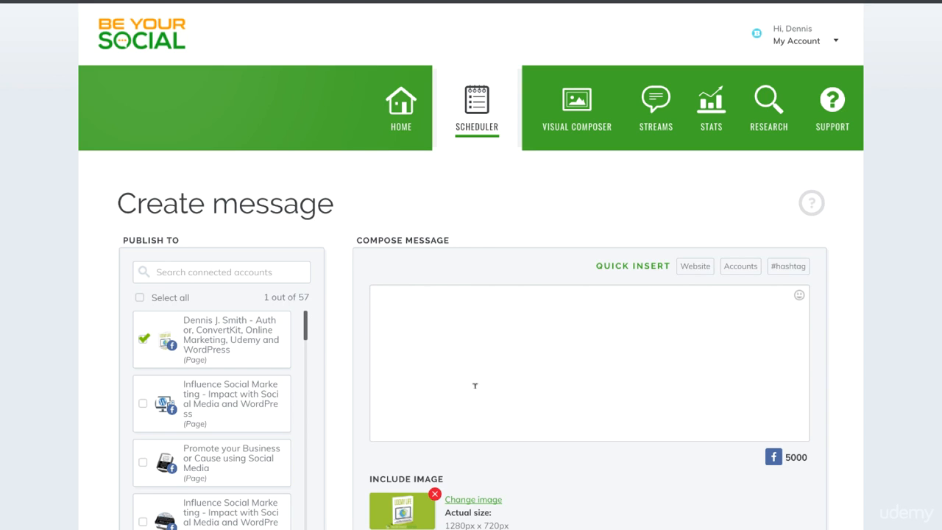
Write the message text "Buy Udemy Life Book on Amazon."
{"action": "left_click", "coordinate": [536, 391]}
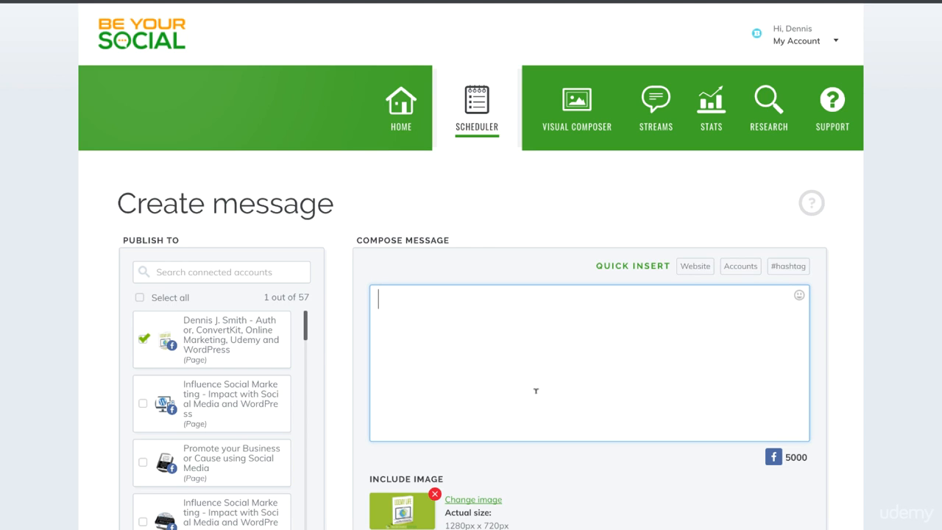
{"action": "type", "text": "Buy Udemy"}
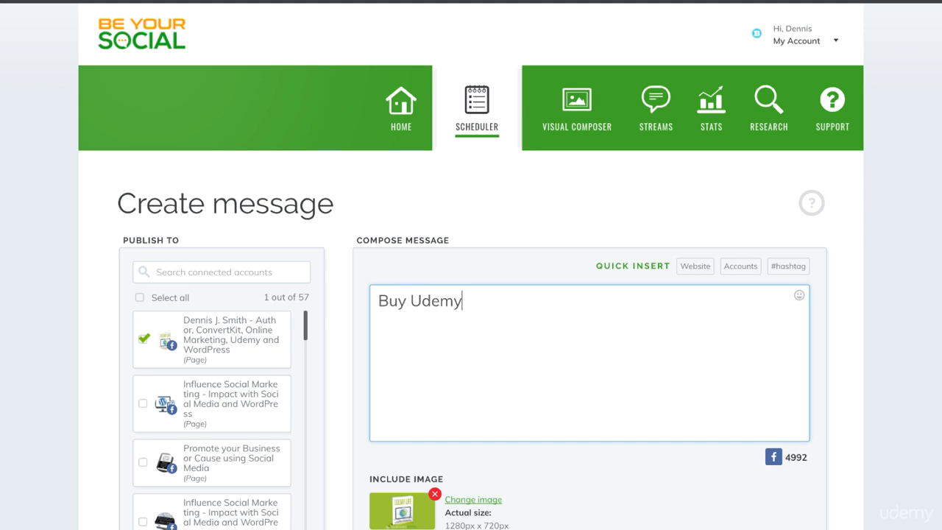
{"action": "type", "text": " Life Book on Amazon."}
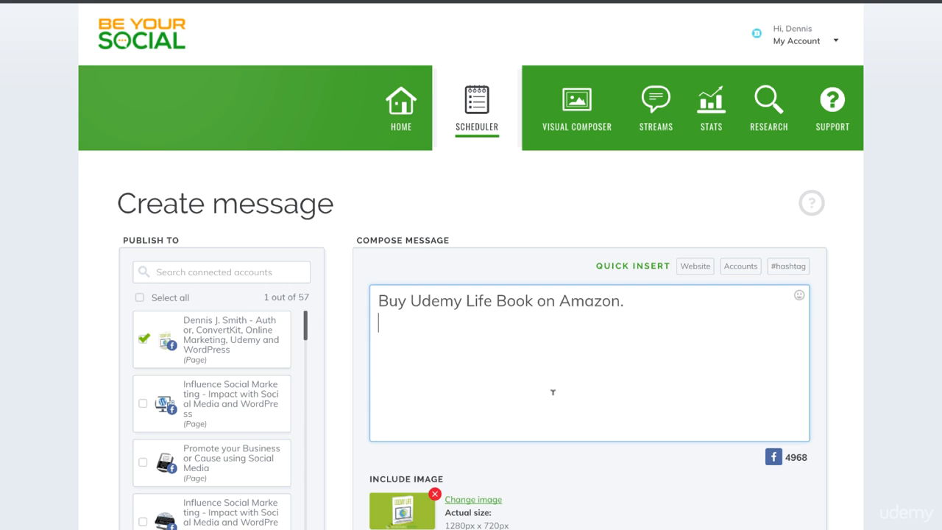
Schedule the message for 30 March 2017 at 1:25 PM
{"action": "scroll", "coordinate": [556, 392], "scroll_direction": "down", "scroll_amount": 5}
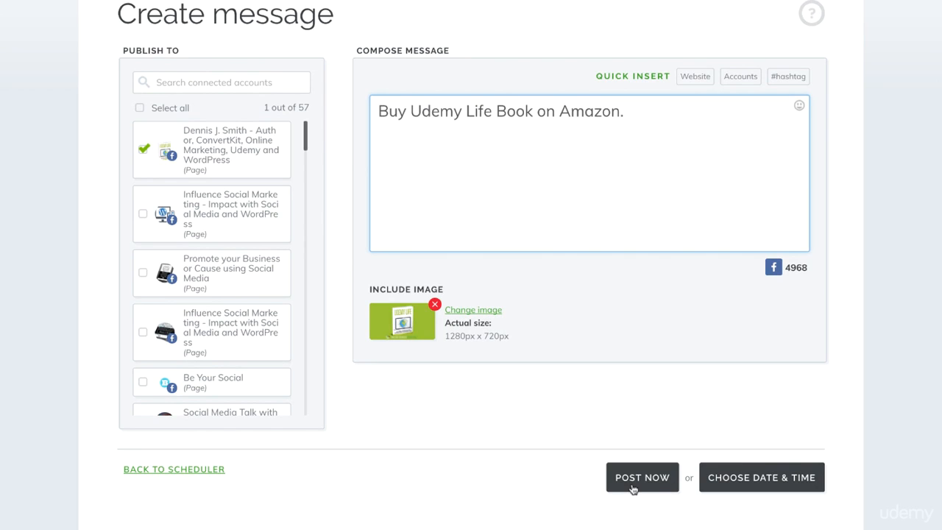
{"action": "left_click", "coordinate": [763, 482]}
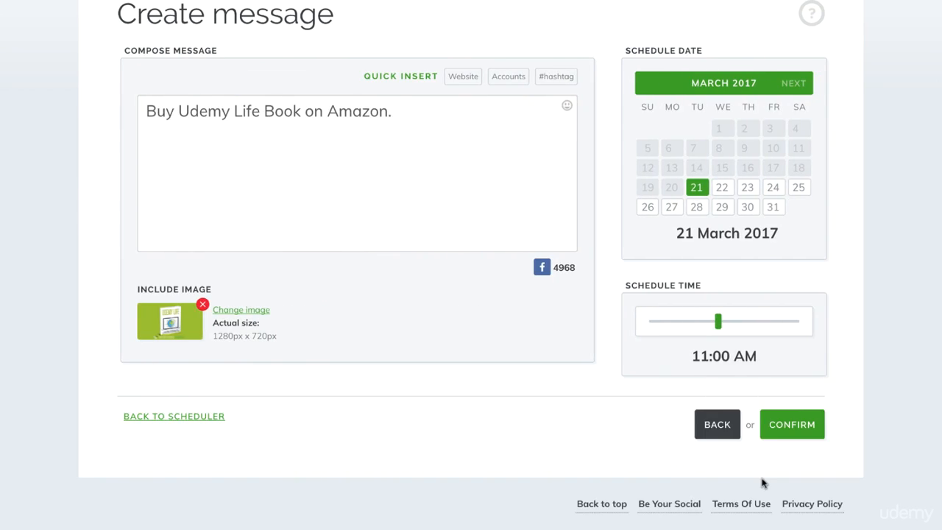
{"action": "left_click", "coordinate": [748, 209]}
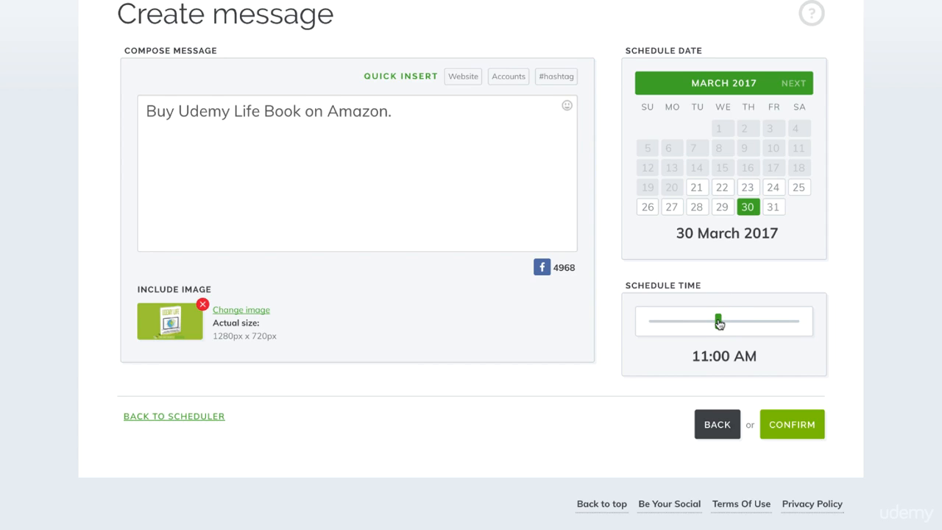
{"action": "left_click_drag", "start_coordinate": [719, 322], "coordinate": [734, 327]}
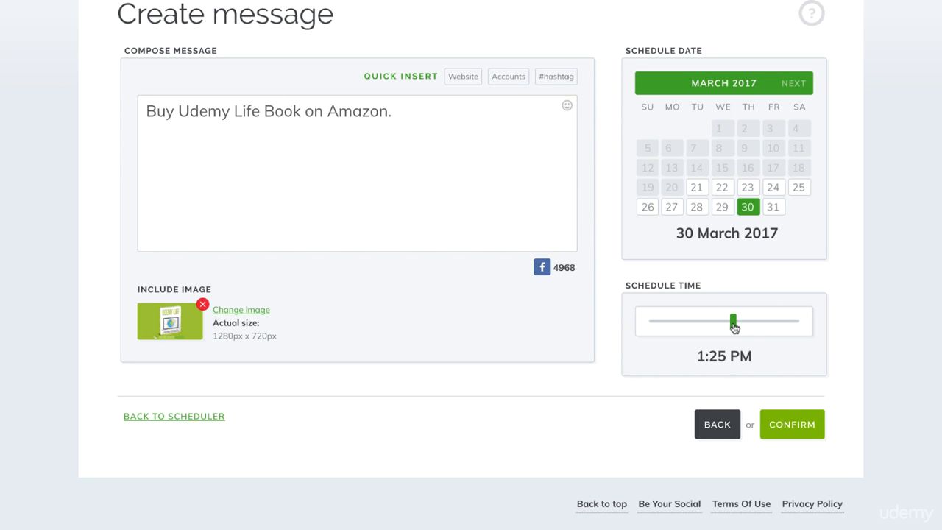
{"action": "left_click", "coordinate": [800, 437]}
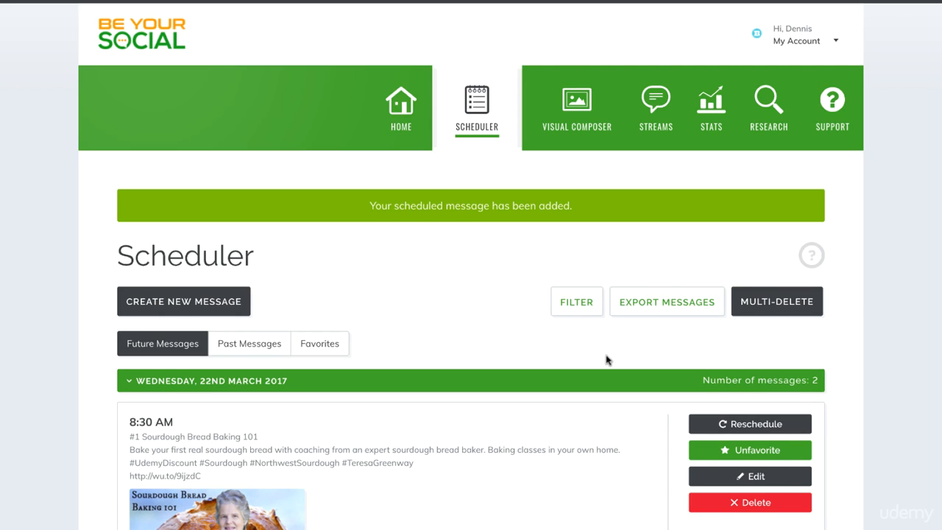
Look through the future messages day by day and inspect the Udemy Life book post scheduled for 30 March 2017
{"action": "scroll", "coordinate": [606, 359], "scroll_direction": "down", "scroll_amount": 3}
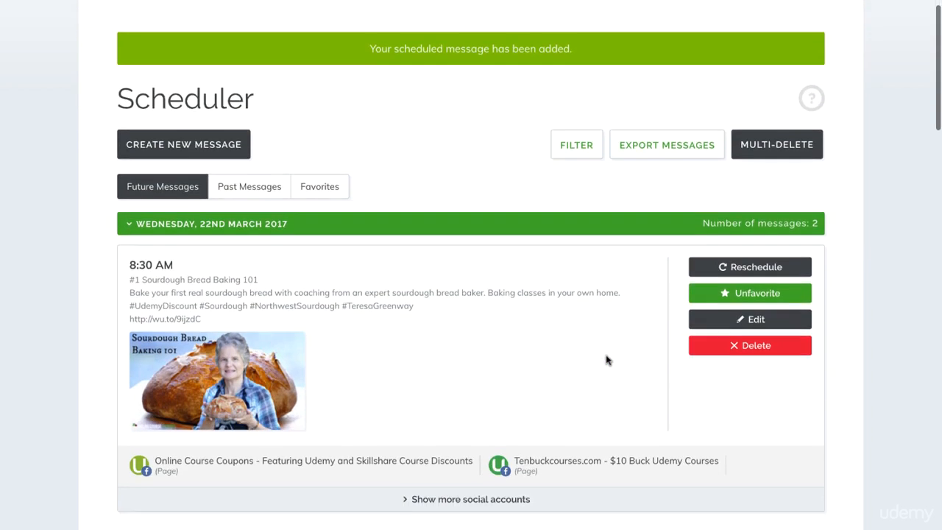
{"action": "scroll", "coordinate": [606, 359], "scroll_direction": "down", "scroll_amount": 9}
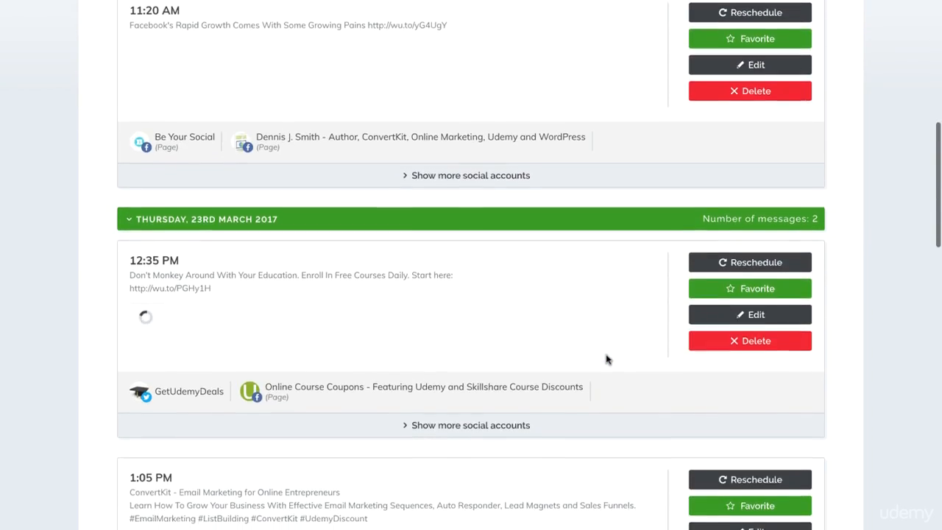
{"action": "scroll", "coordinate": [606, 359], "scroll_direction": "down", "scroll_amount": 8}
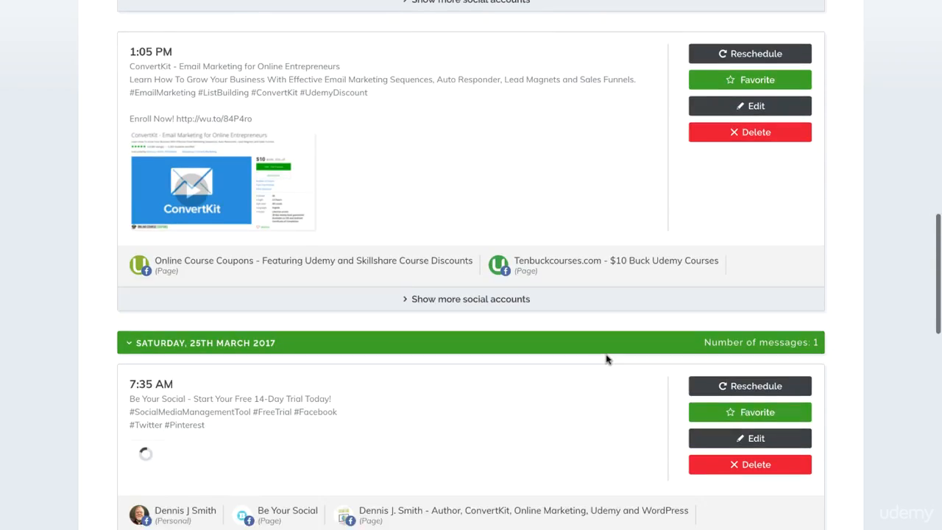
{"action": "scroll", "coordinate": [605, 359], "scroll_direction": "down", "scroll_amount": 7}
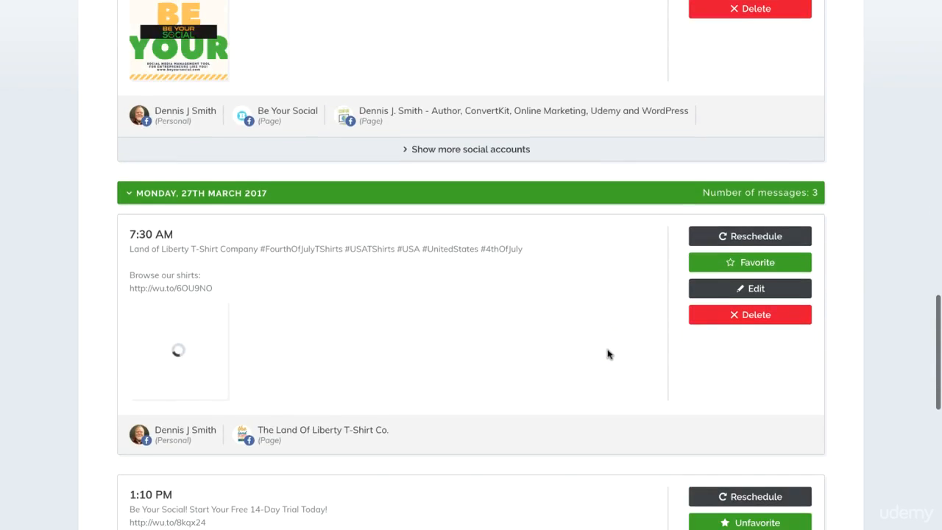
{"action": "scroll", "coordinate": [607, 354], "scroll_direction": "down", "scroll_amount": 6}
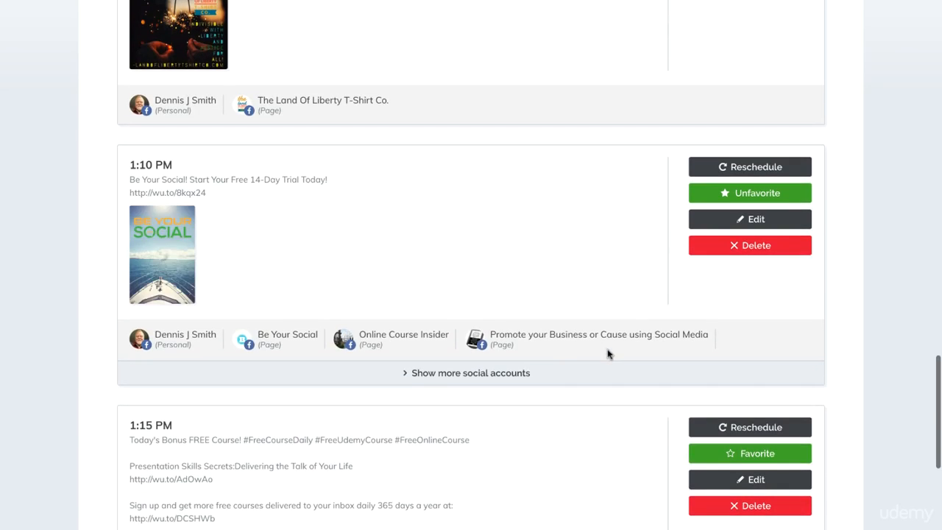
{"action": "scroll", "coordinate": [607, 354], "scroll_direction": "down", "scroll_amount": 8}
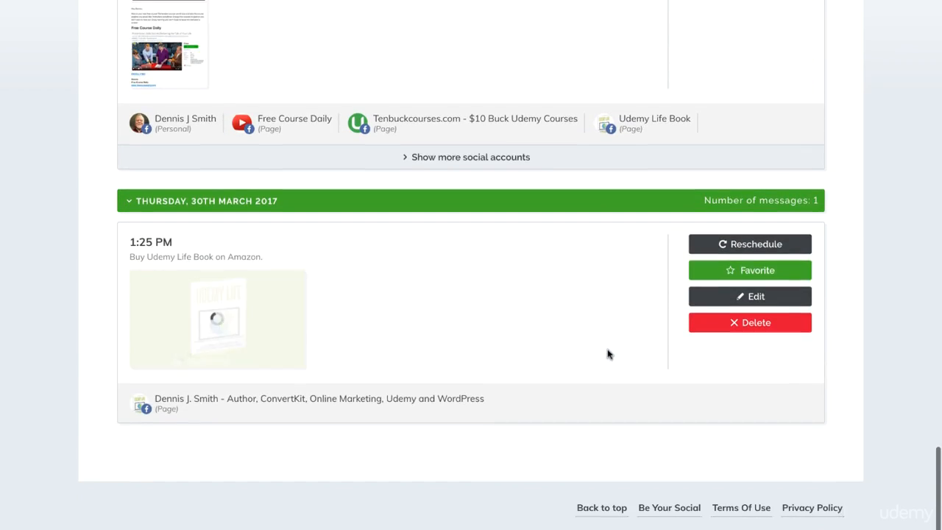
{"action": "mouse_move", "coordinate": [286, 323]}
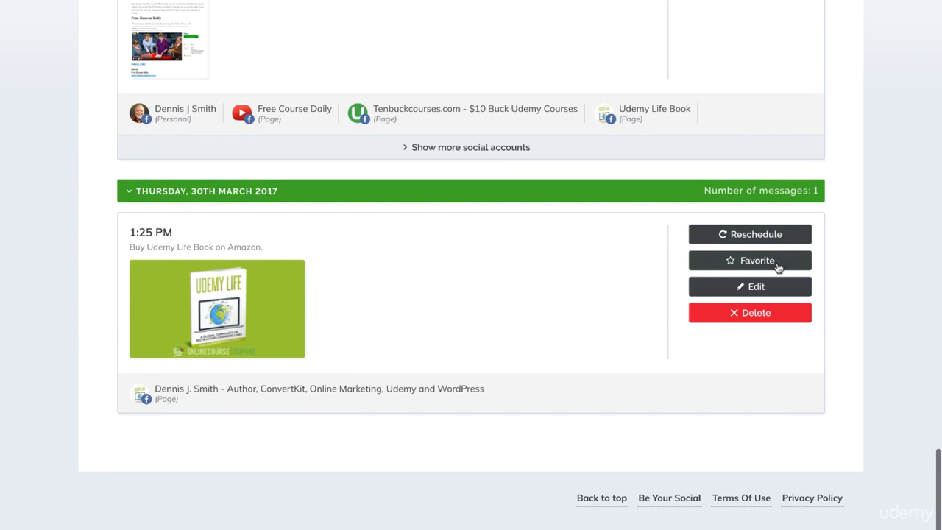
Delete the Udemy Life book message scheduled for 30 March 2017 from its Facebook page
{"action": "left_click", "coordinate": [758, 314]}
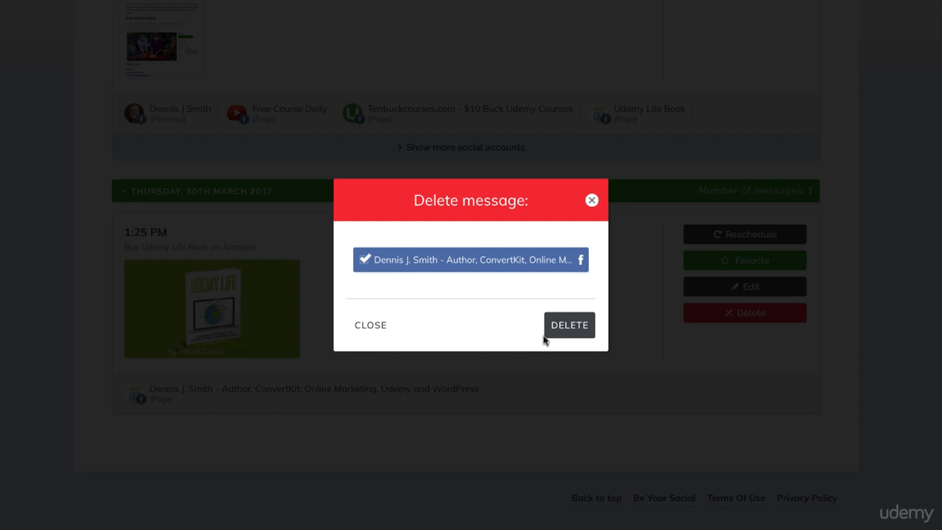
{"action": "left_click", "coordinate": [571, 329]}
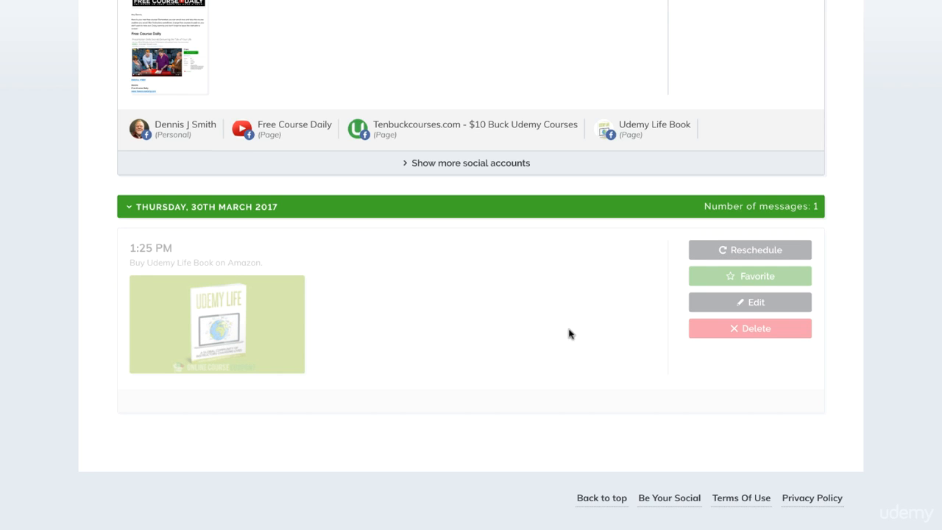
{"action": "scroll", "coordinate": [569, 334], "scroll_direction": "up", "scroll_amount": 14}
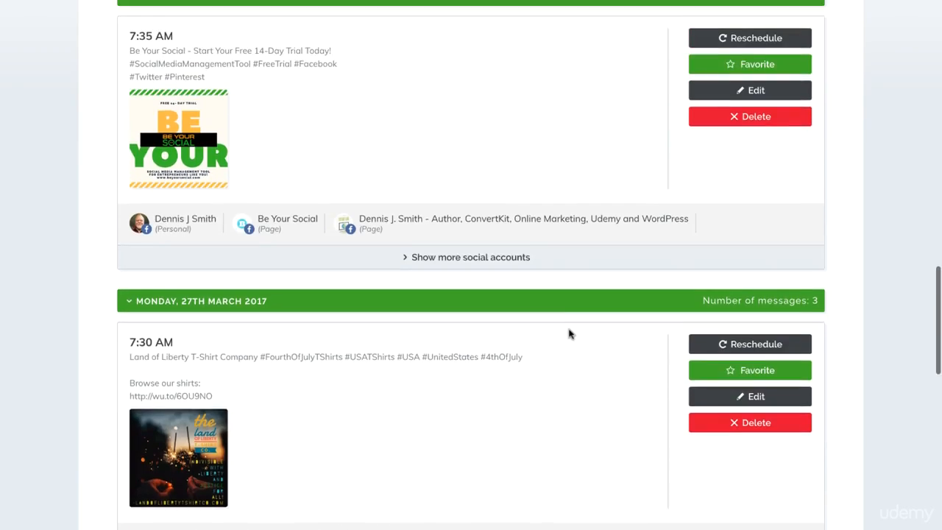
Start the Scheduler page's help tour and read its tips on creating messages and on future, past and favorite messages
{"action": "scroll", "coordinate": [569, 334], "scroll_direction": "up", "scroll_amount": 15}
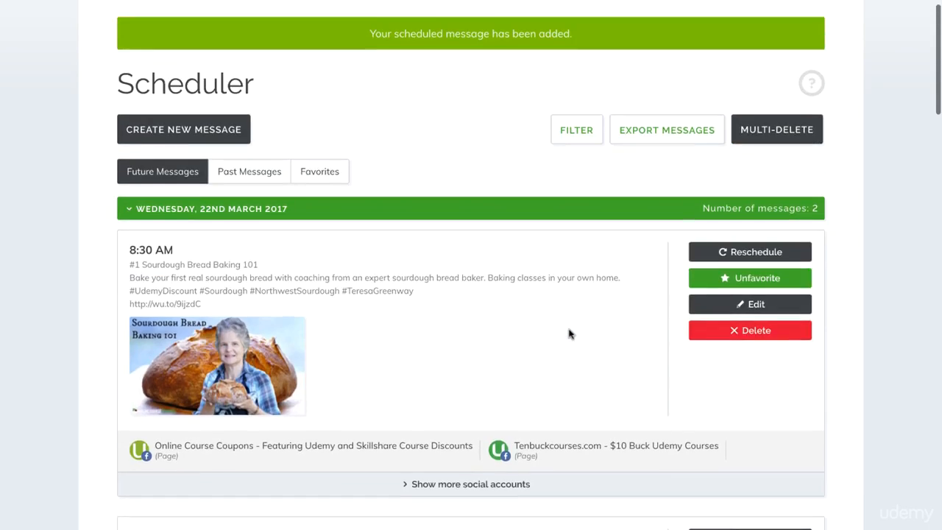
{"action": "scroll", "coordinate": [569, 334], "scroll_direction": "up", "scroll_amount": 4}
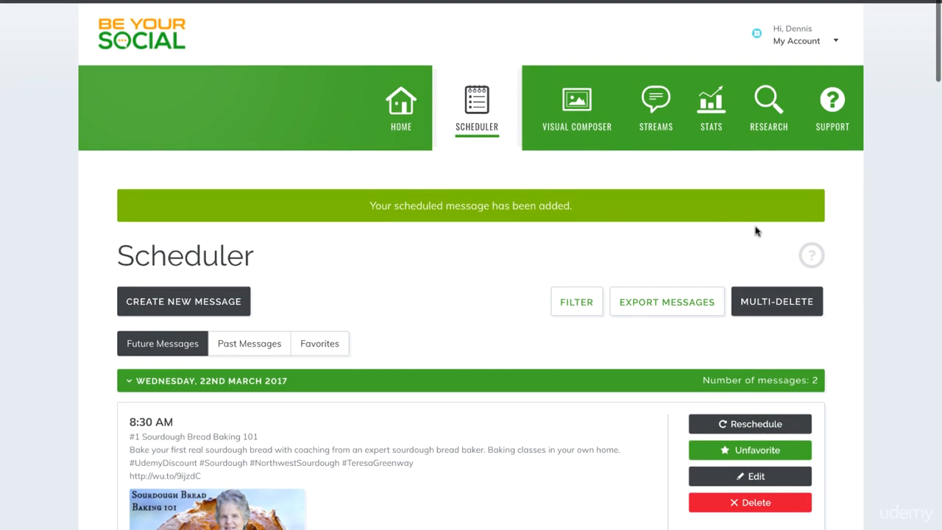
{"action": "left_click", "coordinate": [811, 256]}
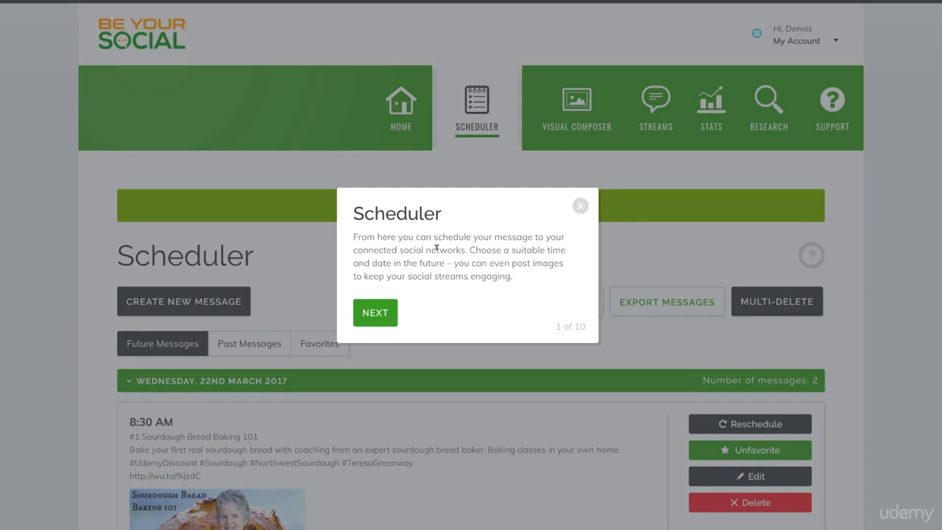
{"action": "left_click", "coordinate": [391, 314]}
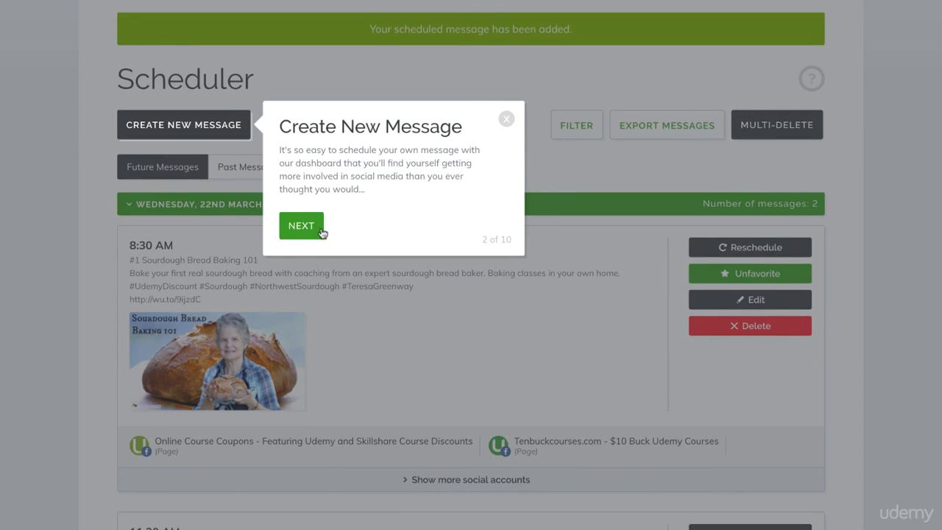
{"action": "left_click", "coordinate": [312, 228]}
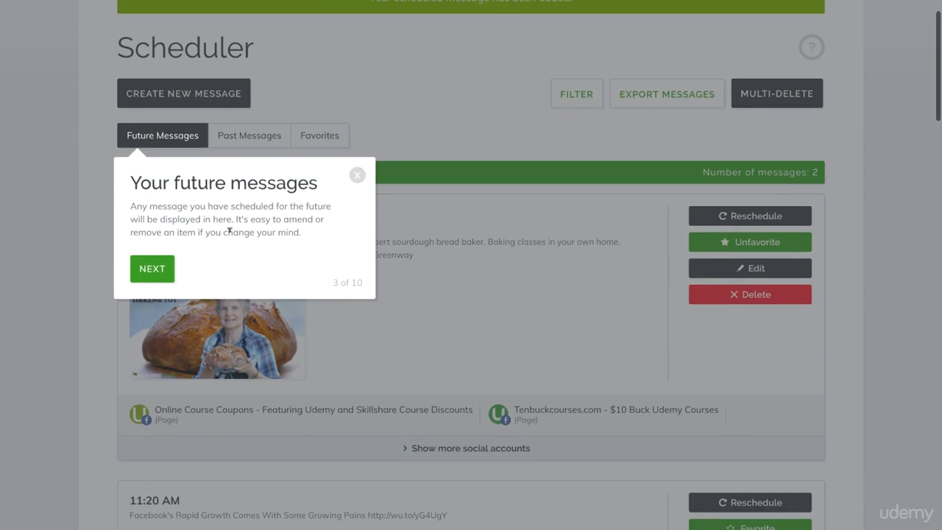
{"action": "left_click", "coordinate": [162, 262]}
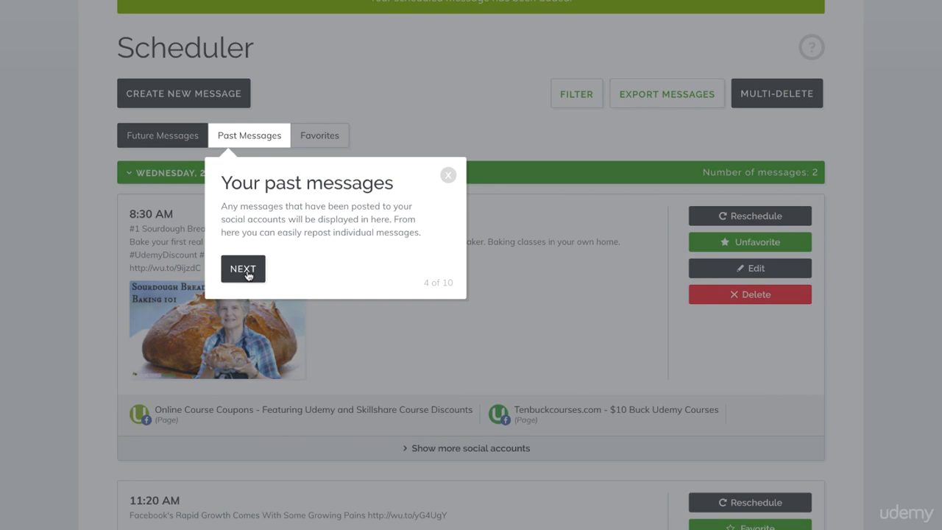
{"action": "left_click", "coordinate": [248, 274]}
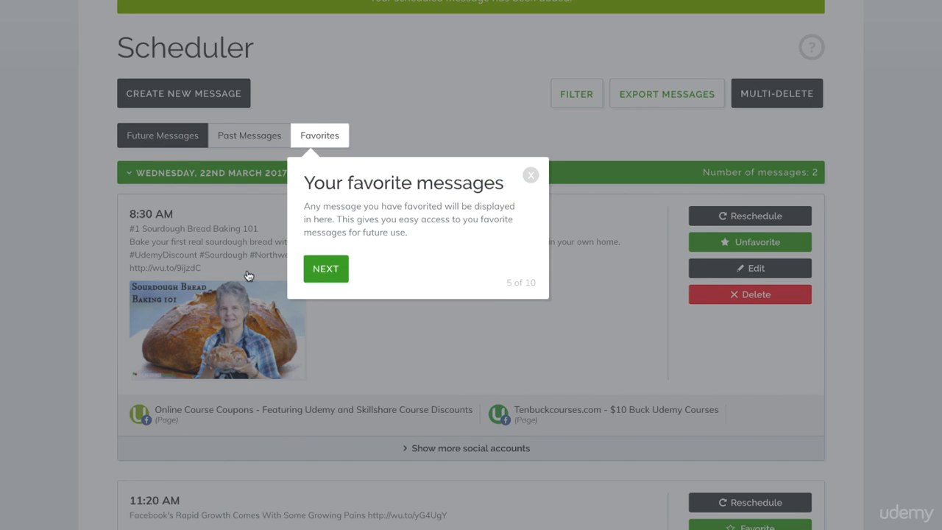
Read the help tour's remaining tips on filtering, exporting, multi-delete, the message overview and page help, and close the tour
{"action": "left_click", "coordinate": [330, 275]}
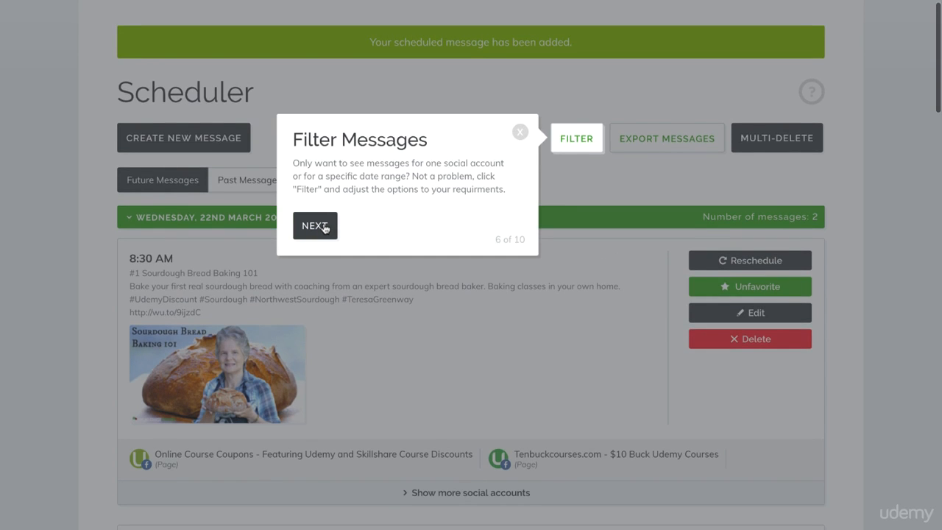
{"action": "left_click", "coordinate": [324, 230]}
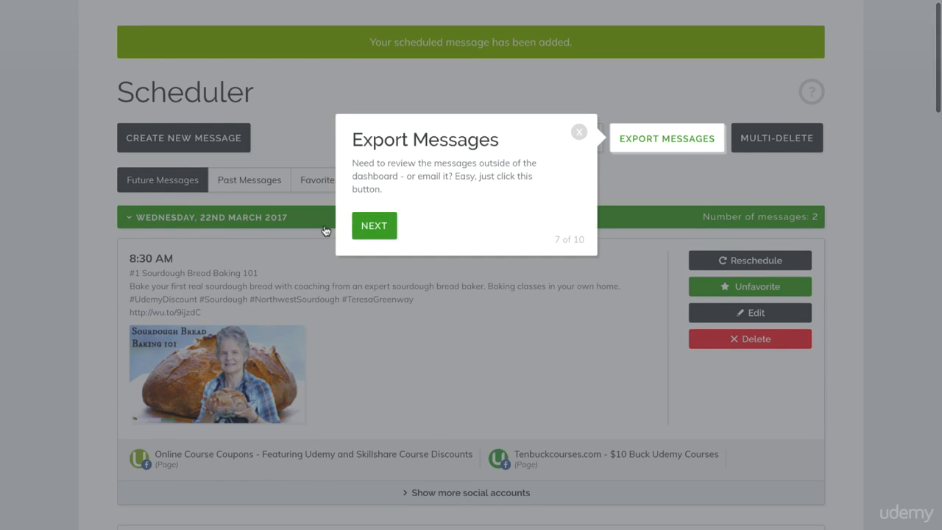
{"action": "left_click", "coordinate": [375, 228]}
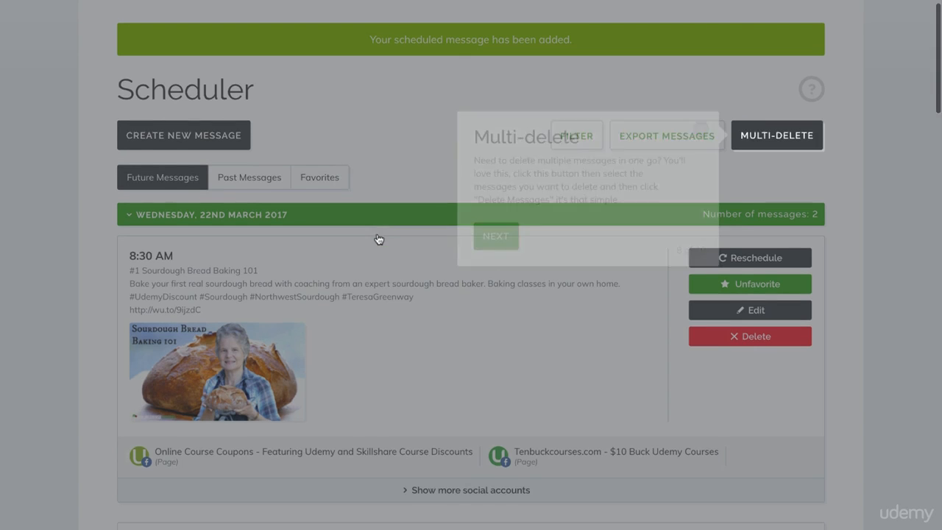
{"action": "left_click", "coordinate": [495, 228]}
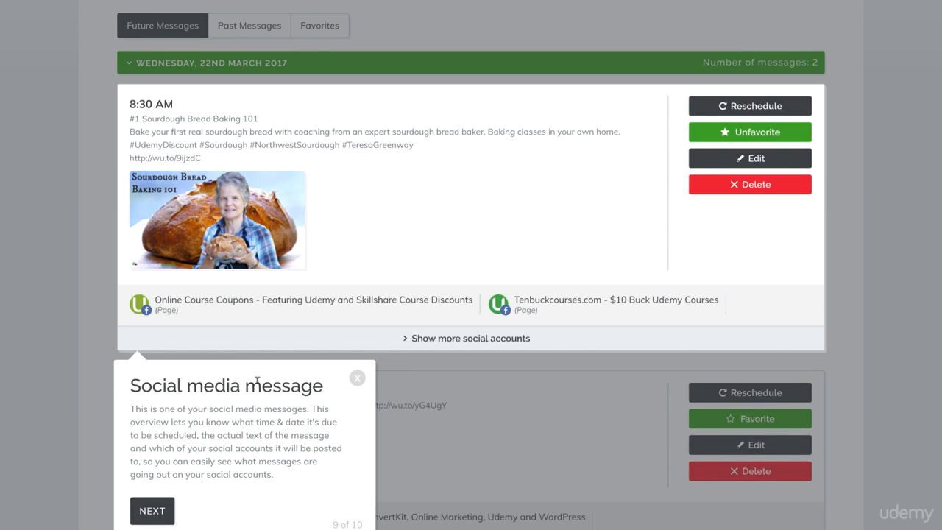
{"action": "left_click", "coordinate": [152, 511]}
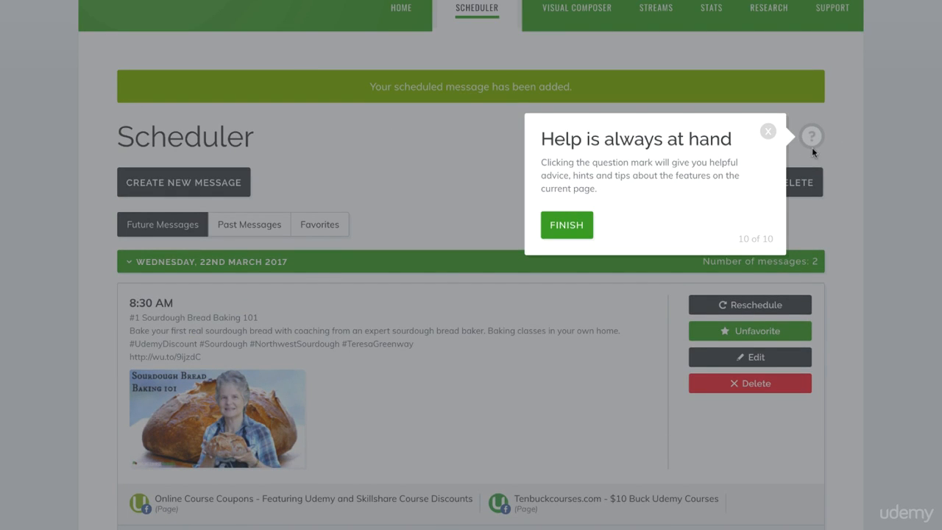
{"action": "left_click", "coordinate": [768, 131]}
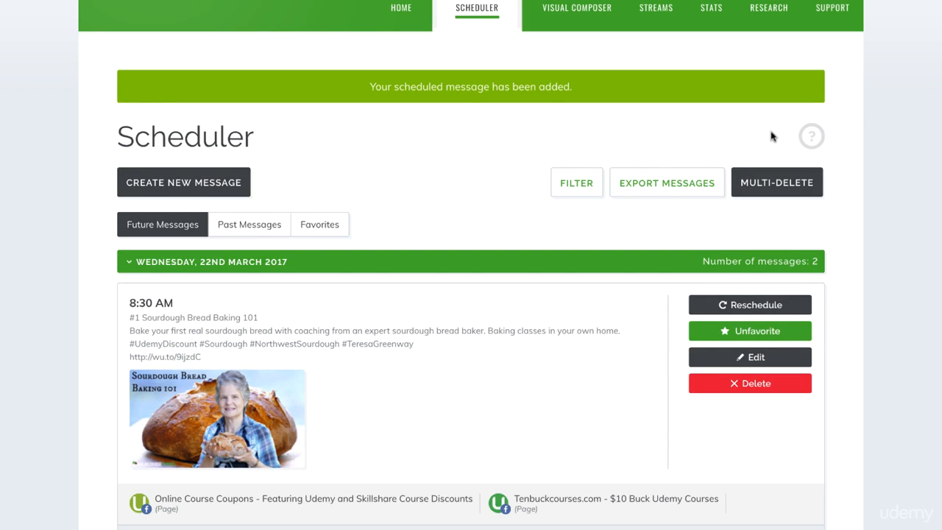